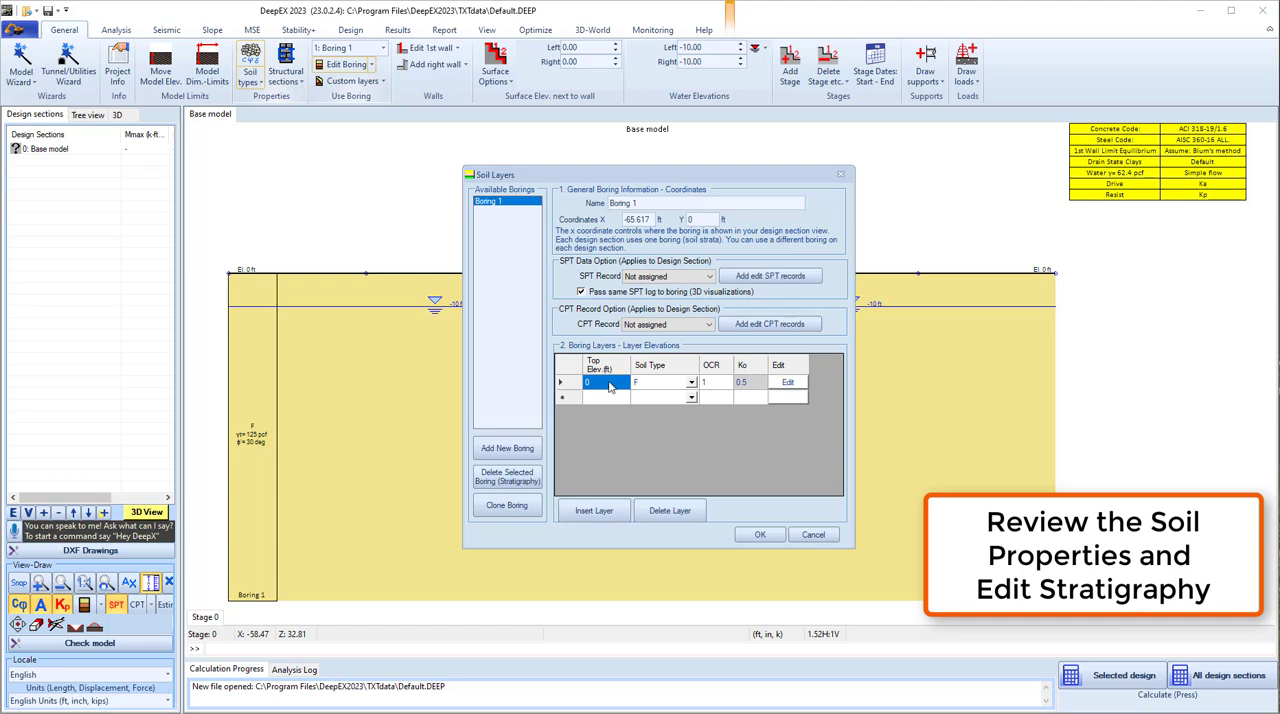
- Set the boring's first layer top elevation to 17 ft and add a second layer at 0 ft with soil type S1
{"action": "left_click", "coordinate": [609, 381]}
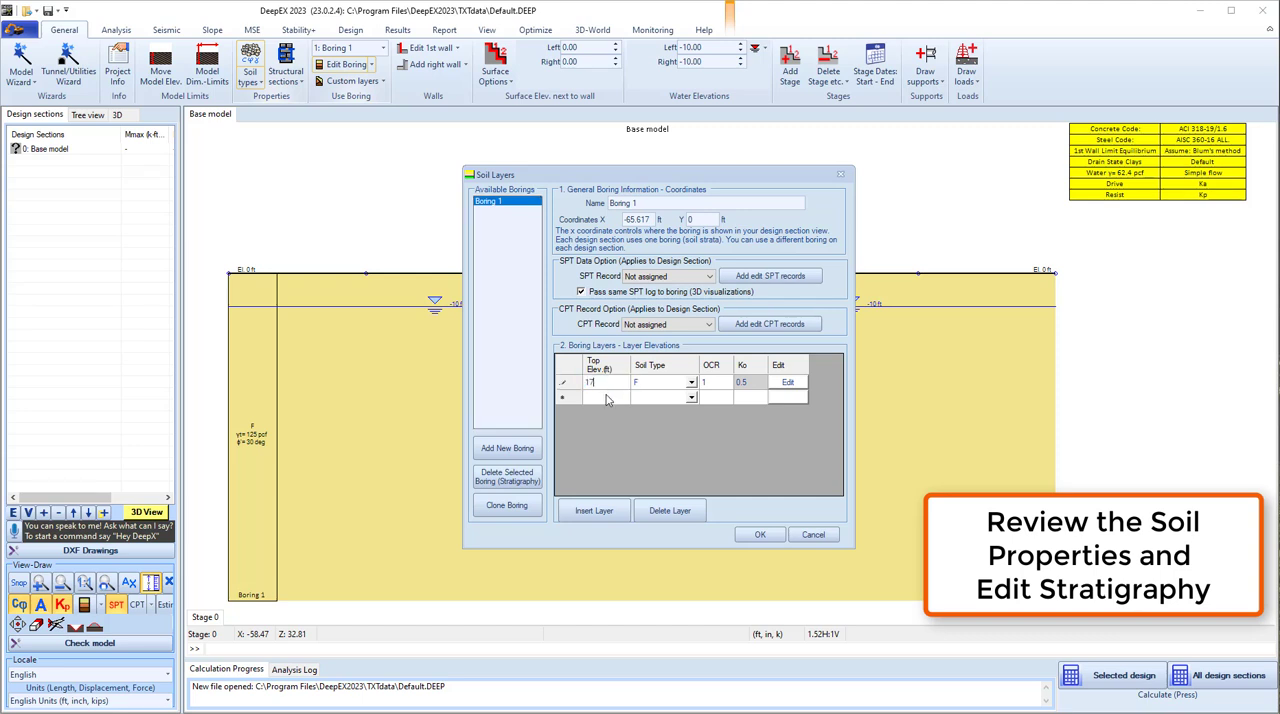
{"action": "left_click", "coordinate": [607, 398]}
{"action": "type", "text": "0"}
{"action": "left_click", "coordinate": [644, 401]}
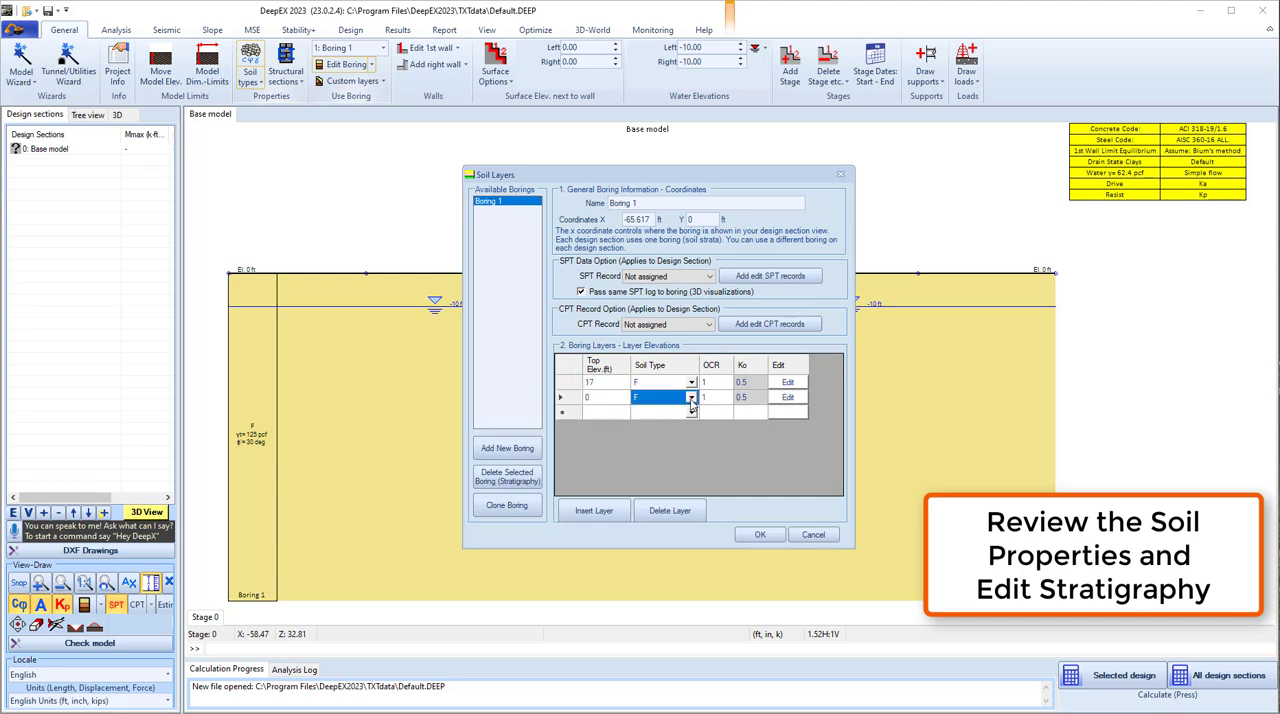
{"action": "left_click", "coordinate": [645, 400]}
{"action": "left_click", "coordinate": [645, 437]}
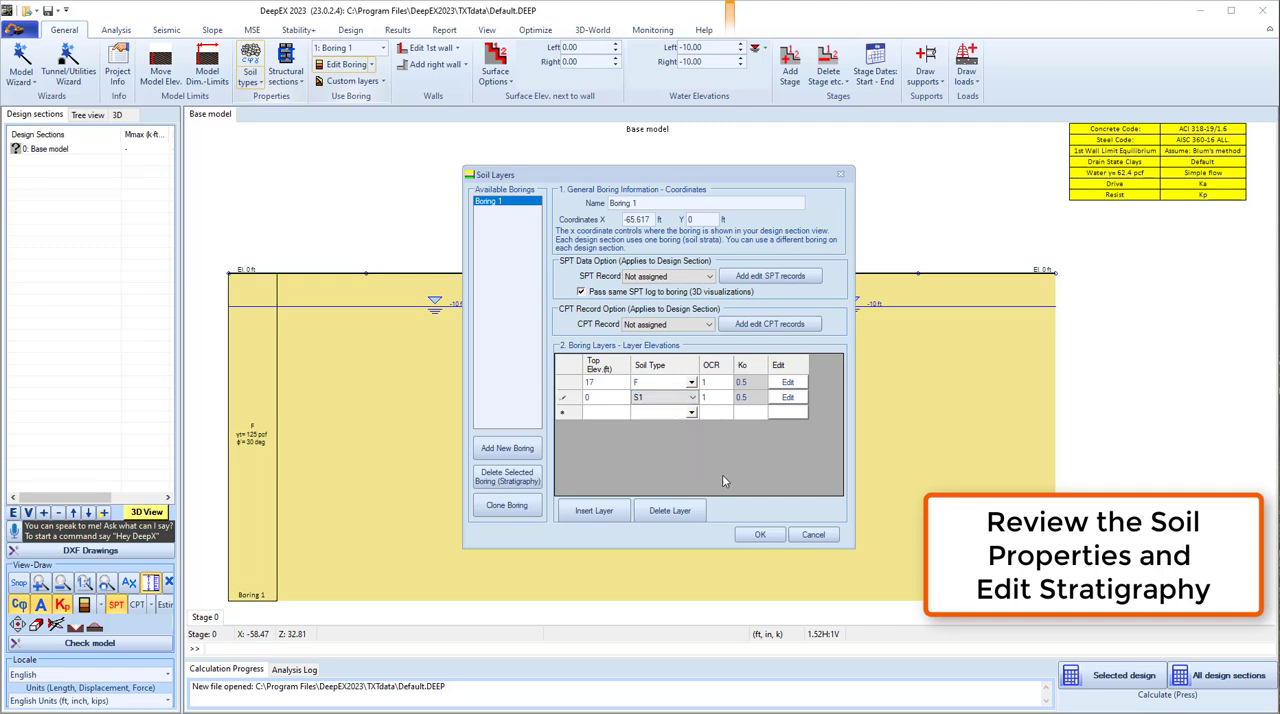
{"action": "left_click", "coordinate": [758, 535]}
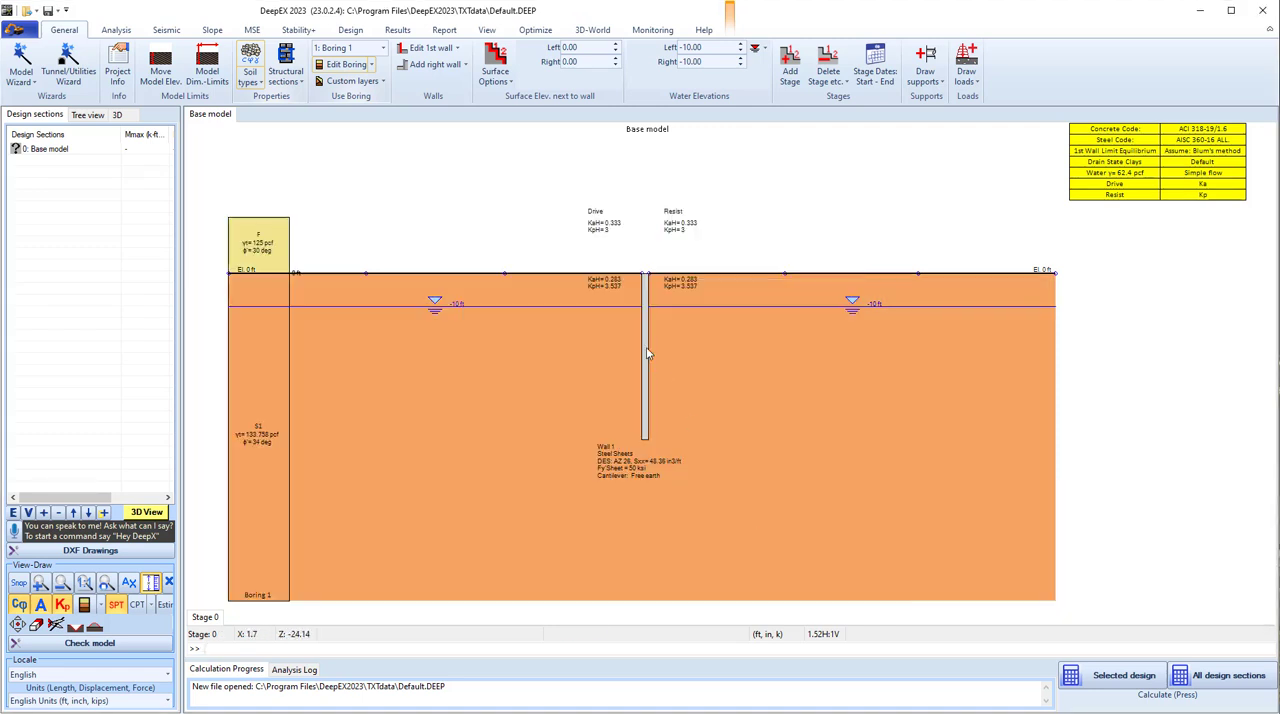
- Set the wall's top elevation to 17 ft and switch it to a gravity wall section
{"action": "double_click", "coordinate": [646, 348]}
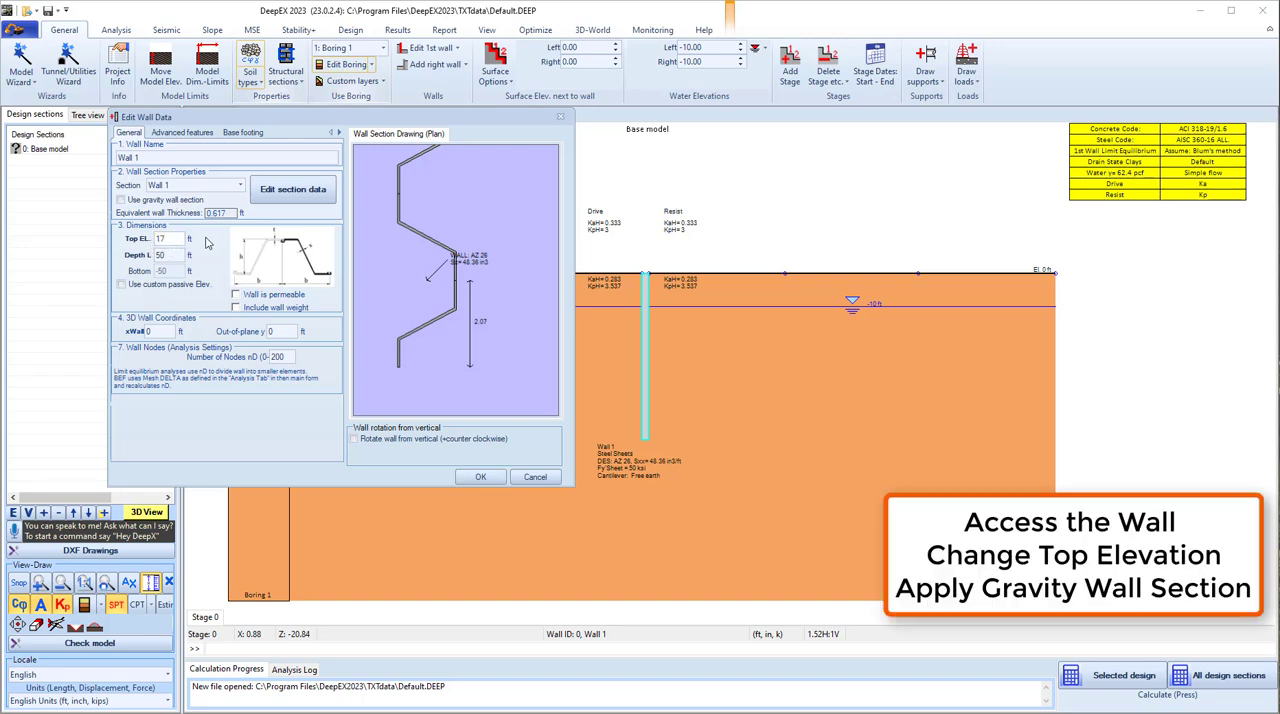
{"action": "left_click", "coordinate": [121, 199]}
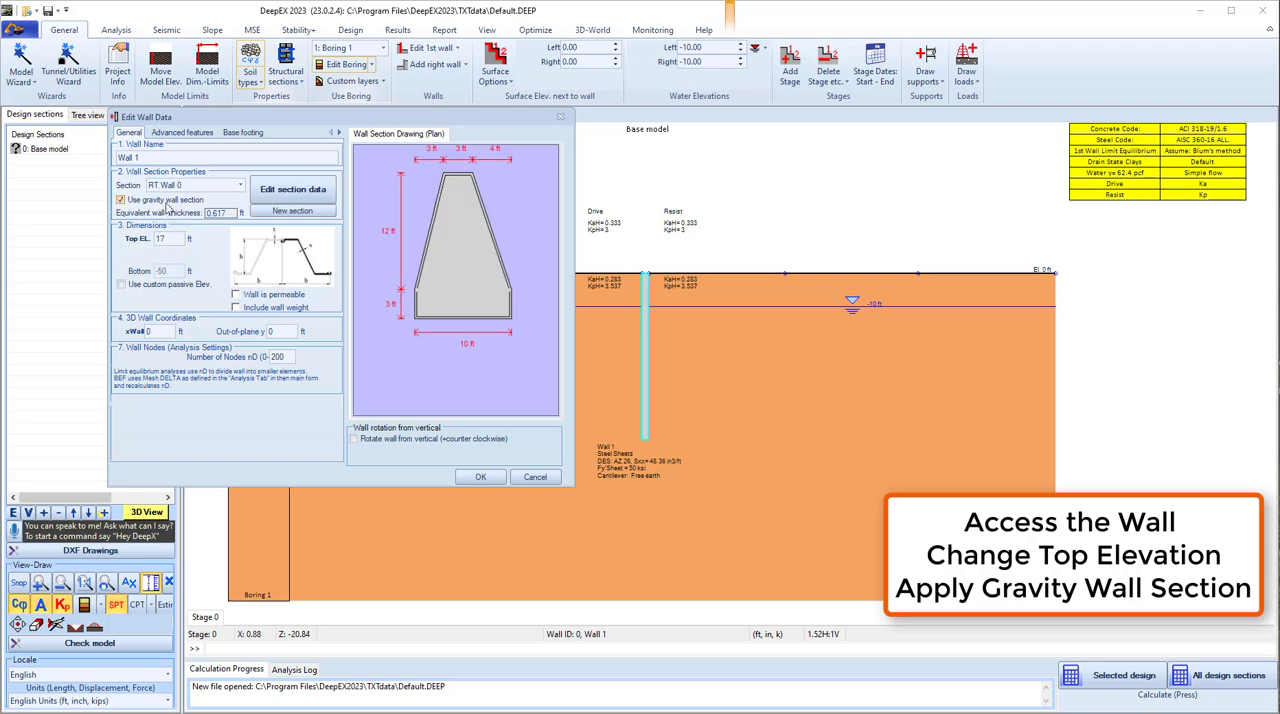
- Choose the T Wall shape for the gravity wall section
{"action": "left_click", "coordinate": [322, 208]}
{"action": "scroll", "coordinate": [248, 398], "scroll_direction": "down", "scroll_amount": 3}
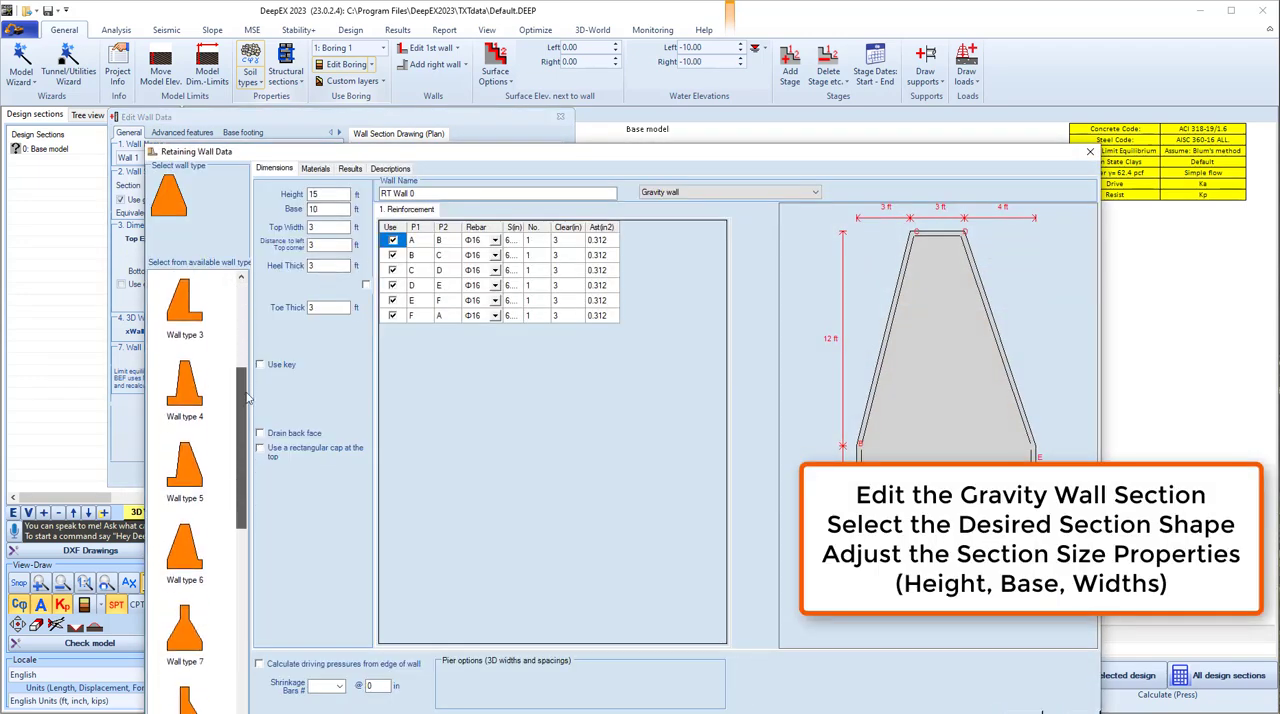
{"action": "scroll", "coordinate": [248, 398], "scroll_direction": "down", "scroll_amount": 3}
{"action": "scroll", "coordinate": [200, 350], "scroll_direction": "up", "scroll_amount": 10}
{"action": "left_click", "coordinate": [198, 298]}
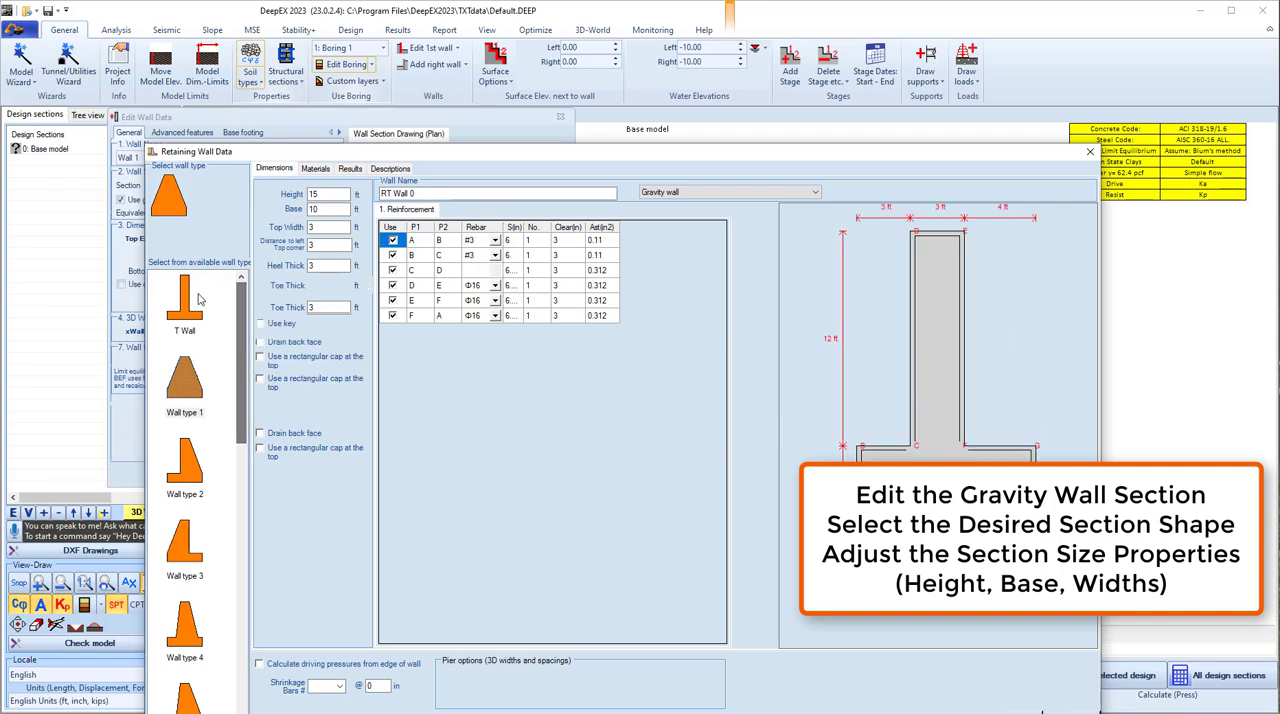
- Set the T wall section's height to 20 ft and its base to 18 ft
{"action": "left_click_drag", "start_coordinate": [329, 195], "coordinate": [295, 197]}
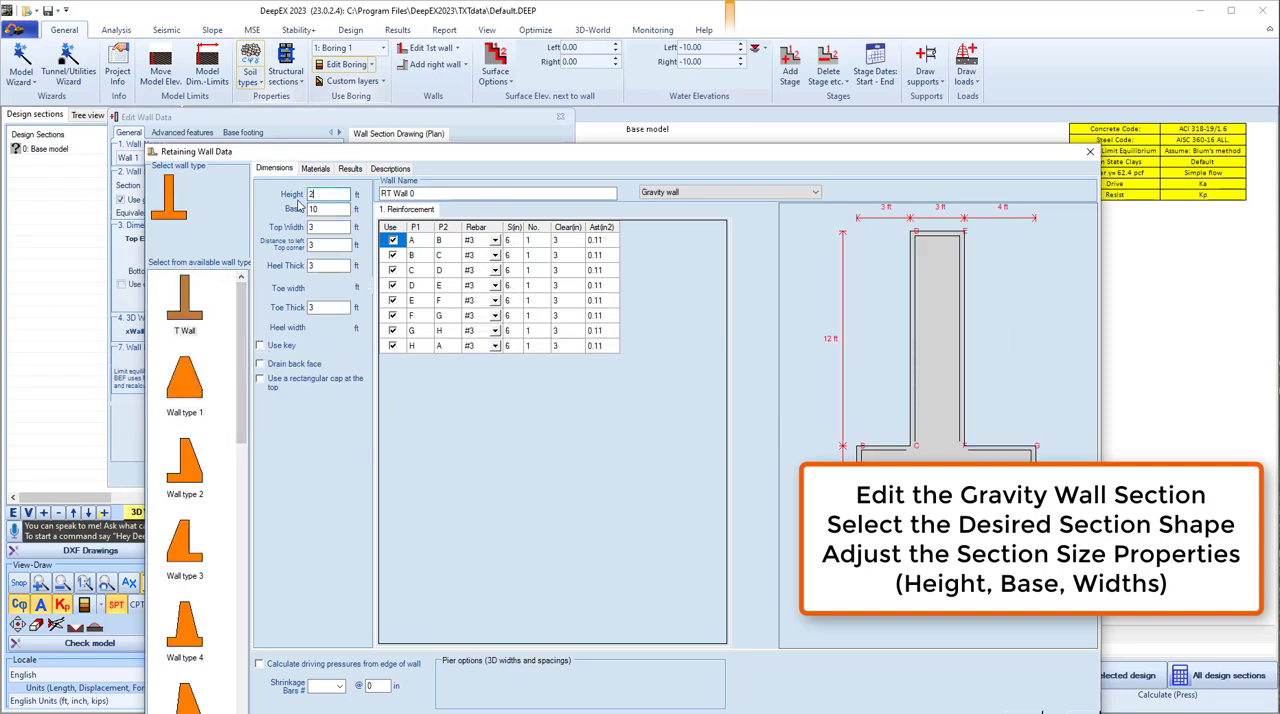
{"action": "key", "text": "Tab"}
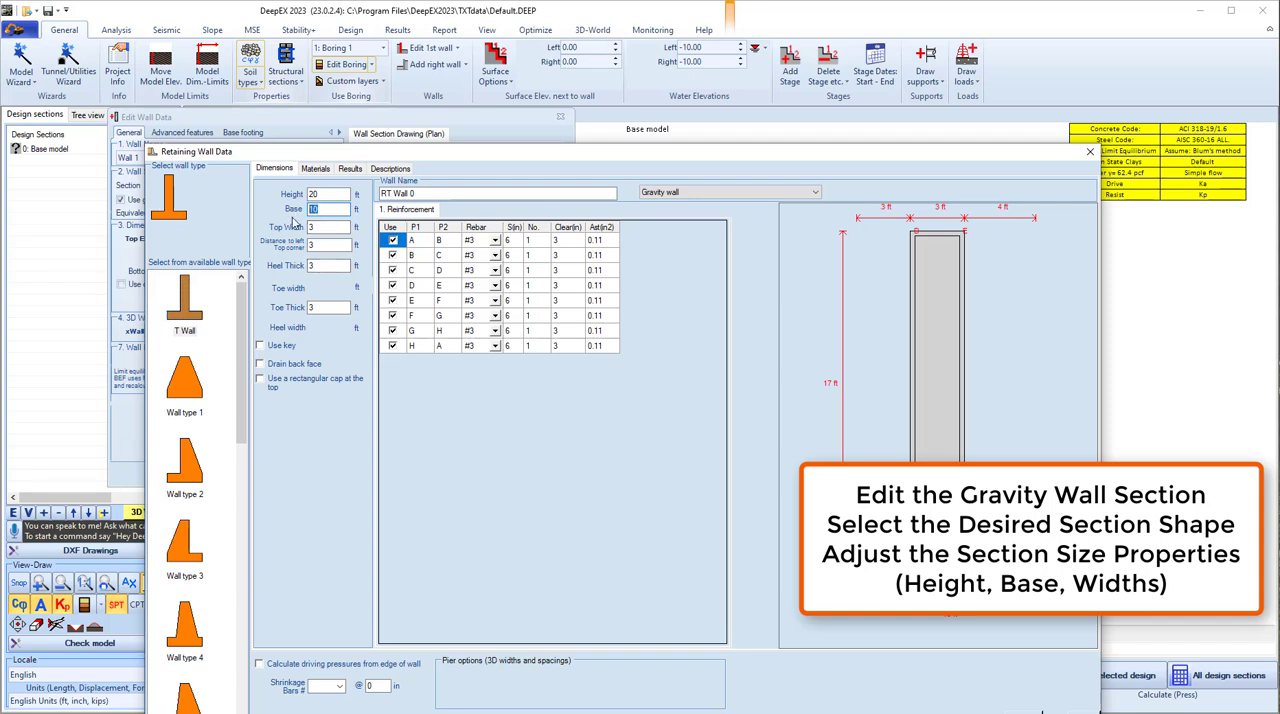
{"action": "type", "text": "1"}
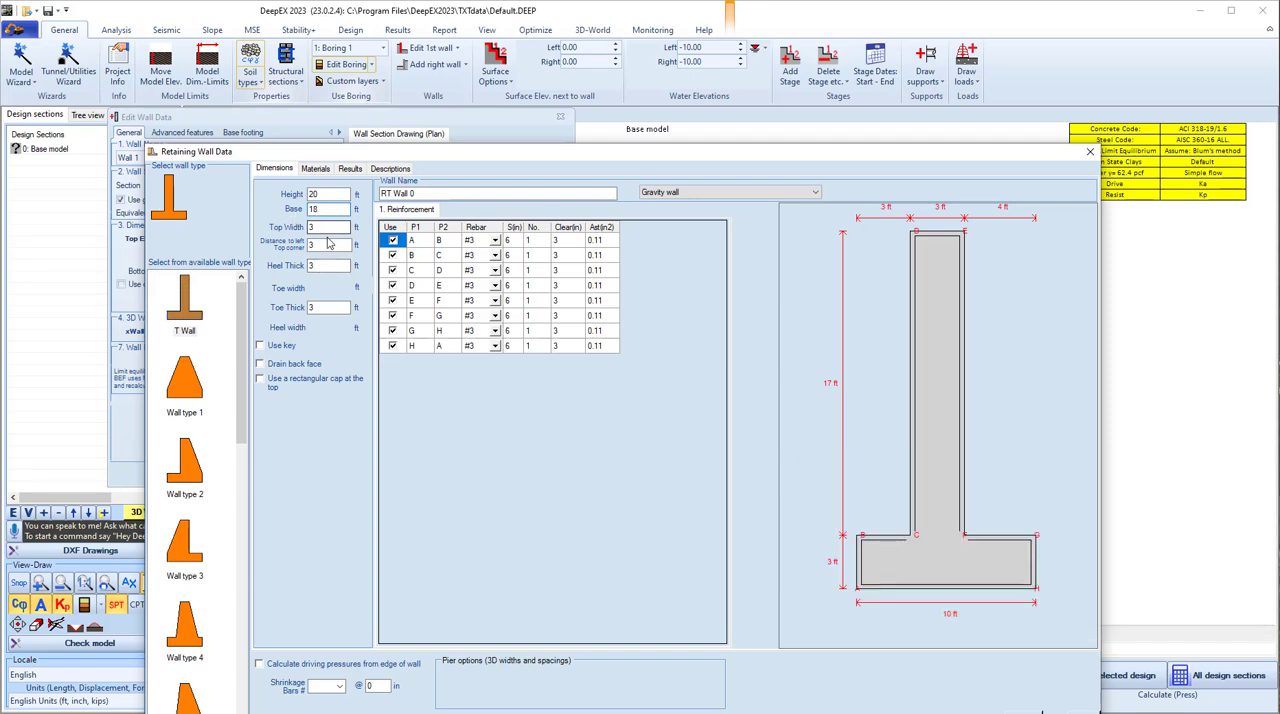
{"action": "type", "text": "8"}
{"action": "key", "text": "shift+Tab"}
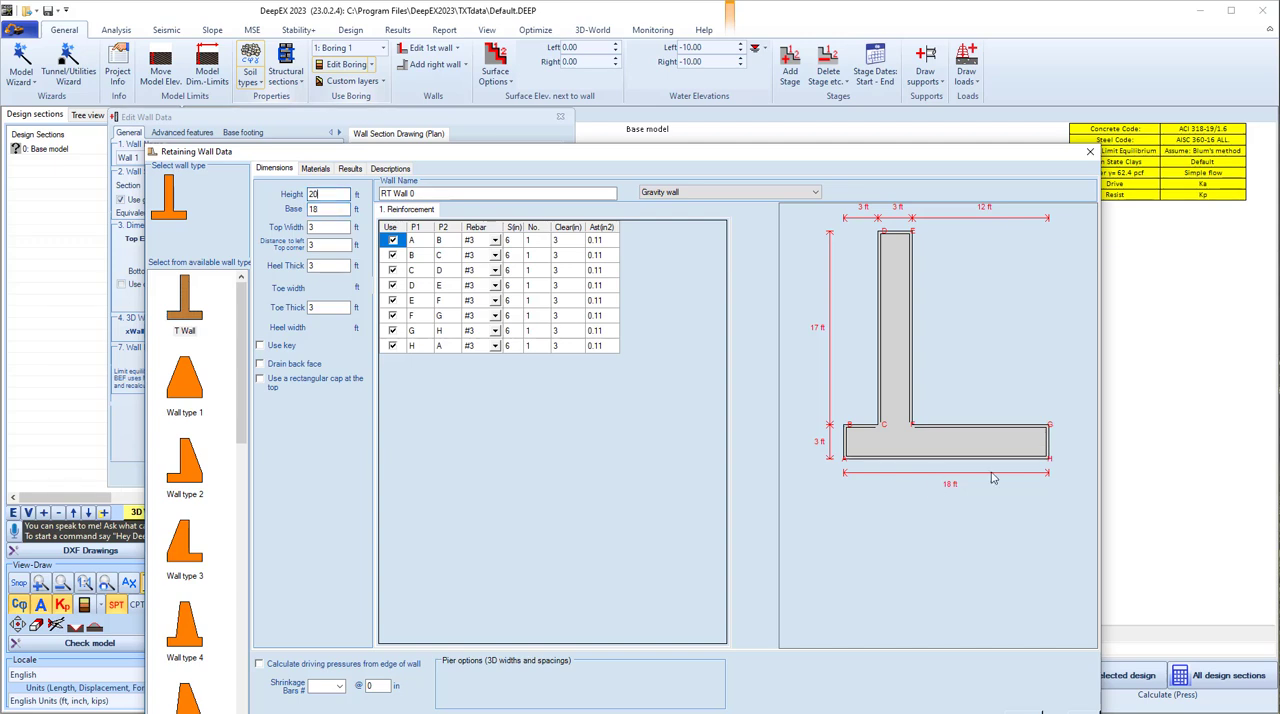
- Set the section's distance to the left top corner to 5 ft and apply the section to the wall
{"action": "left_click", "coordinate": [324, 241]}
{"action": "left_click", "coordinate": [328, 228]}
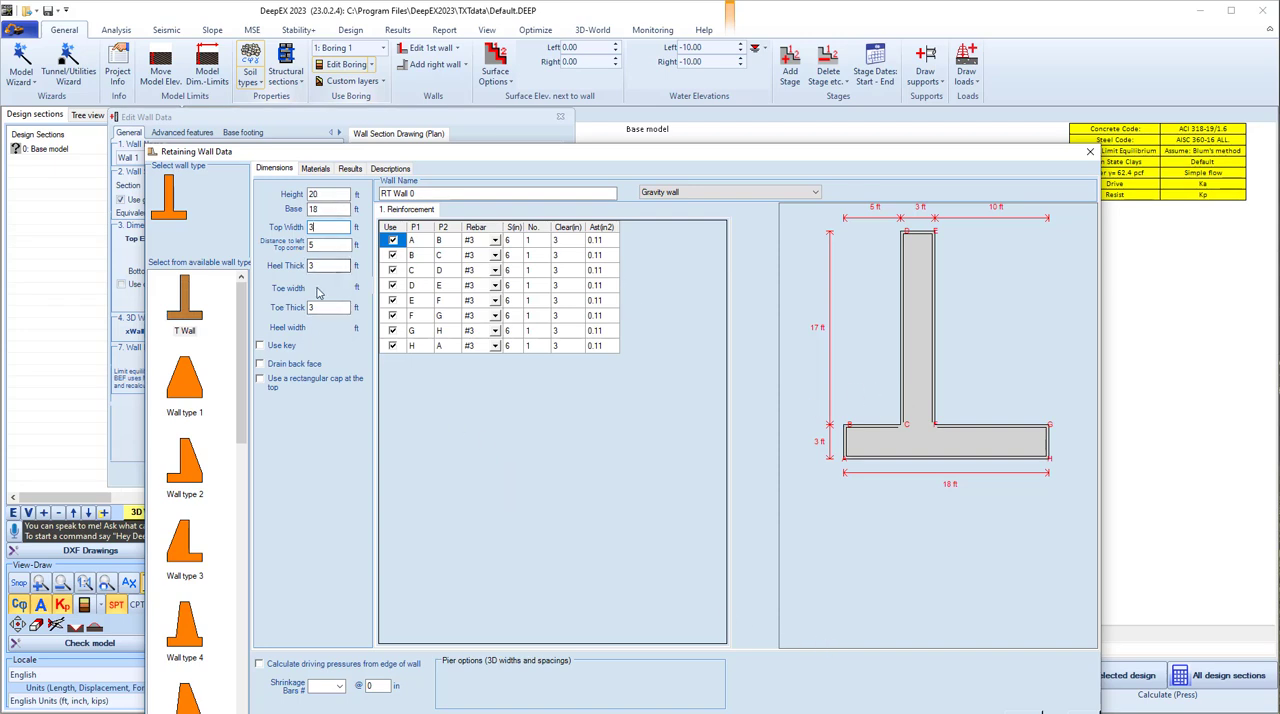
{"action": "left_click_drag", "start_coordinate": [395, 157], "coordinate": [377, 107]}
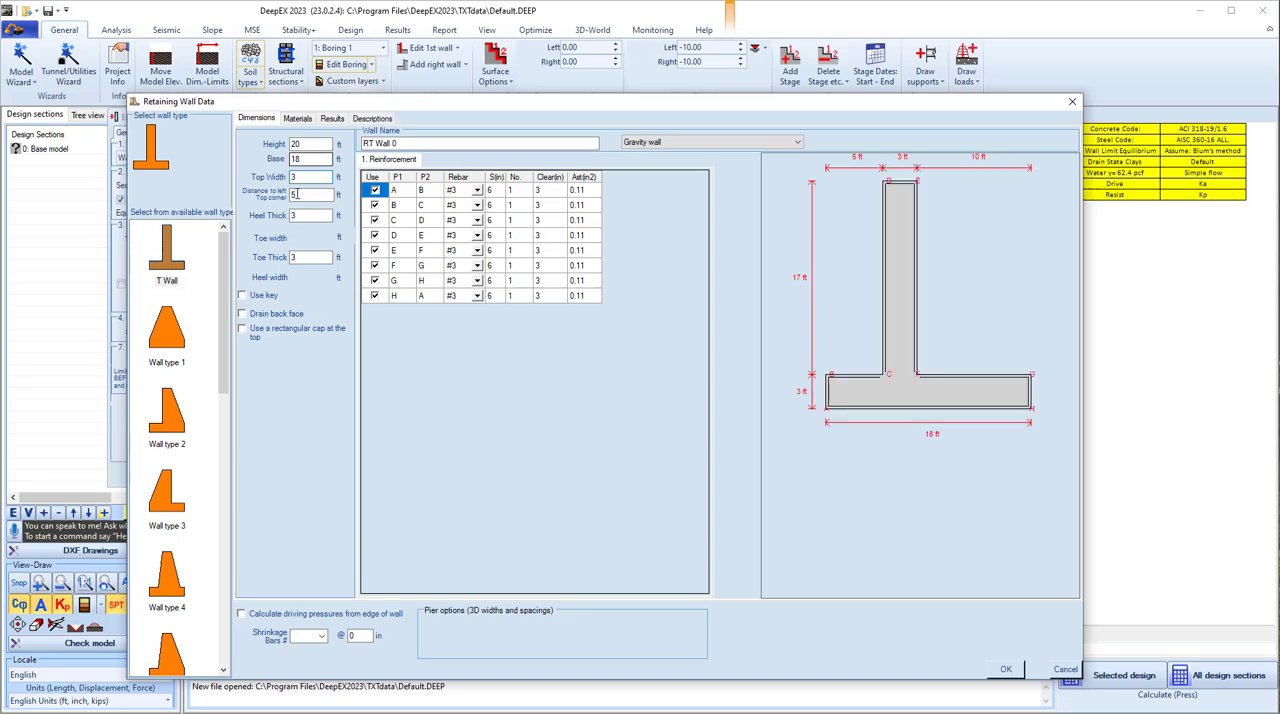
{"action": "left_click", "coordinate": [1005, 668]}
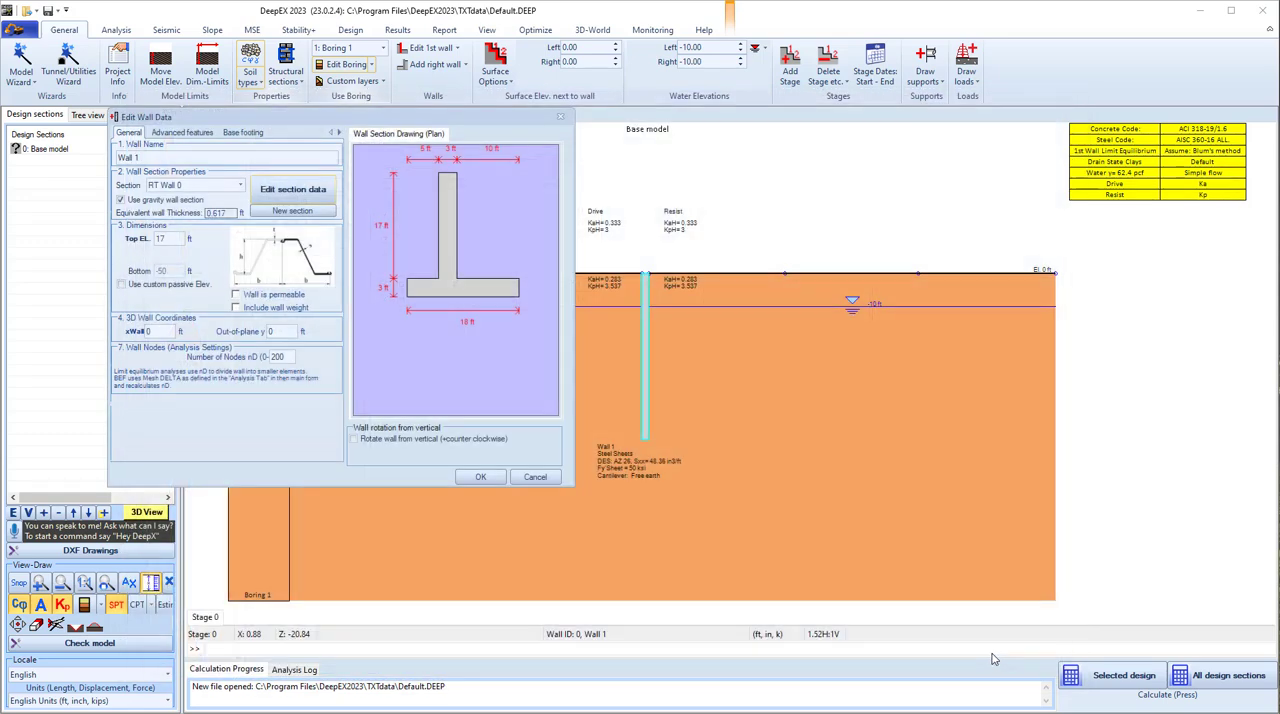
{"action": "left_click", "coordinate": [484, 472]}
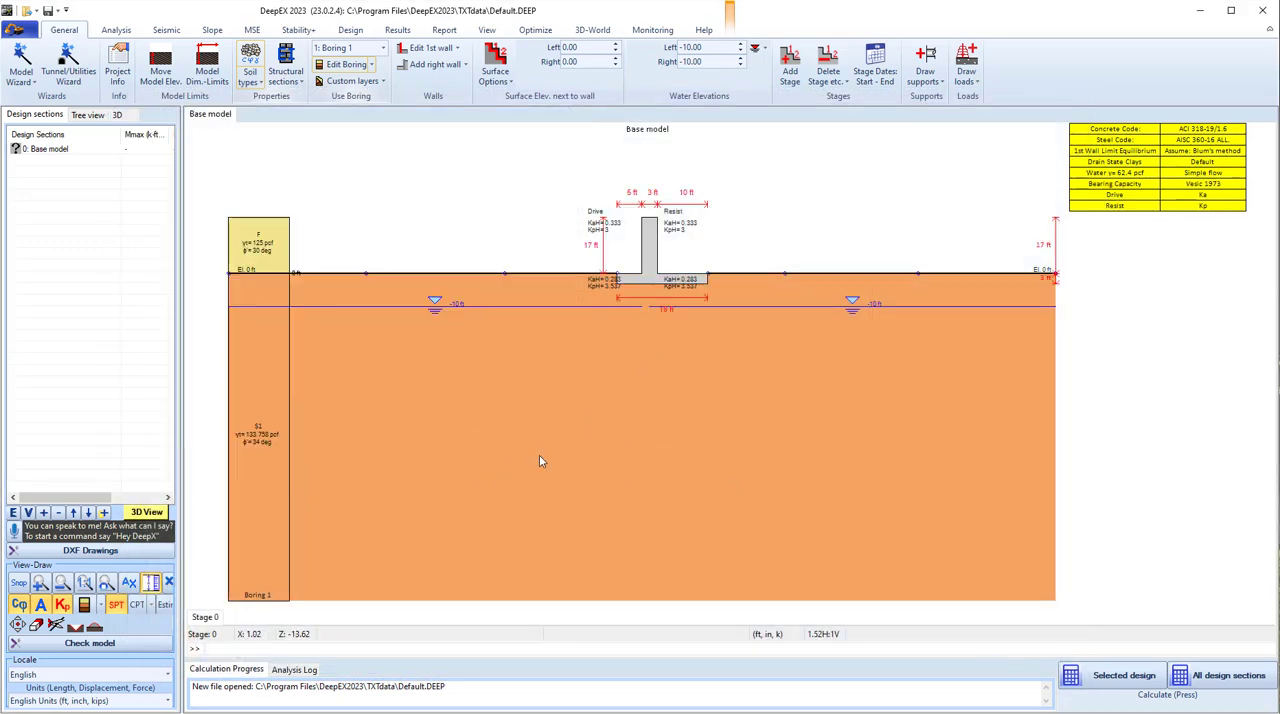
- Add construction Stage 1 and backfill behind the wall by setting its left surface elevation to 17 ft
{"action": "right_click", "coordinate": [215, 618]}
{"action": "left_click", "coordinate": [245, 624]}
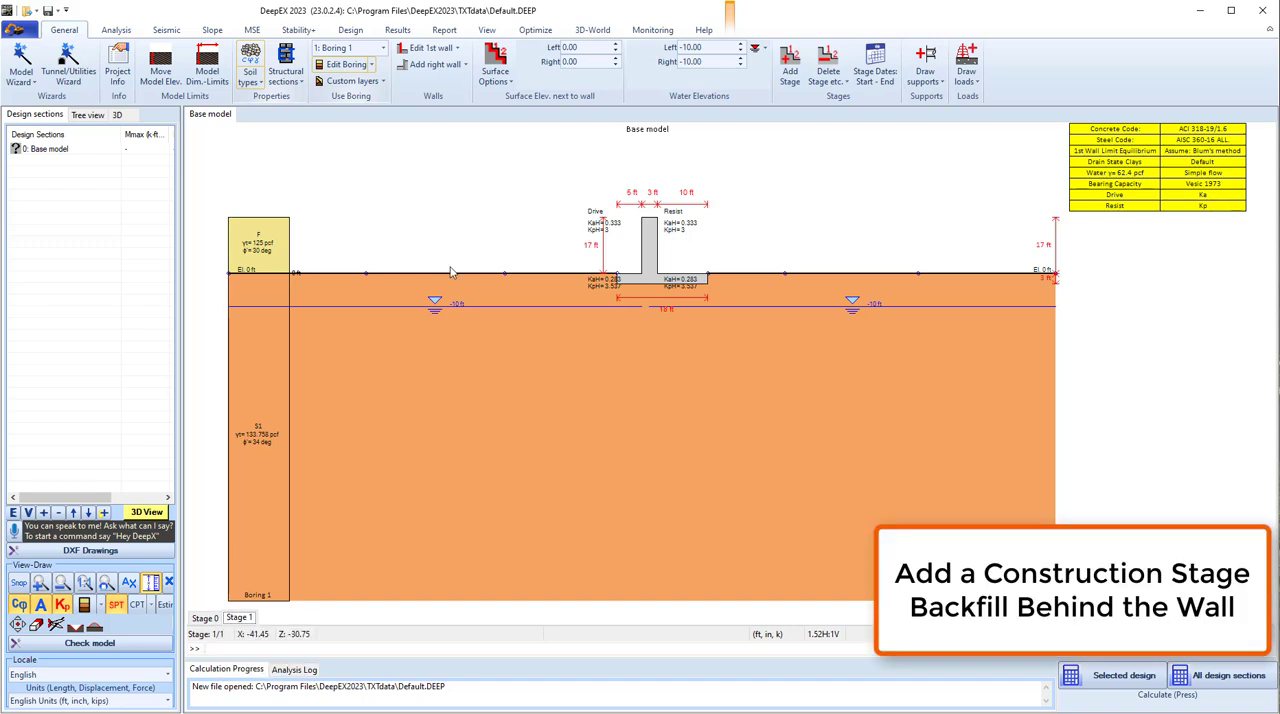
{"action": "left_click", "coordinate": [582, 48]}
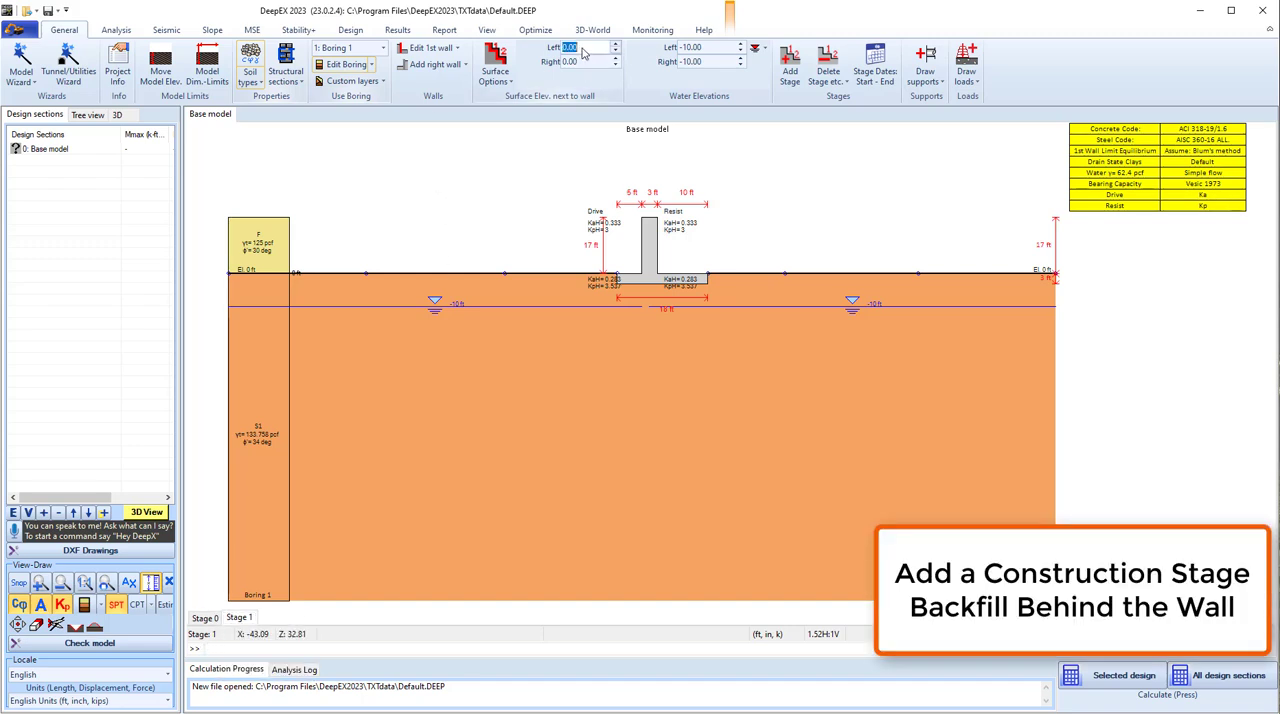
{"action": "type", "text": "17"}
{"action": "key", "text": "Return"}
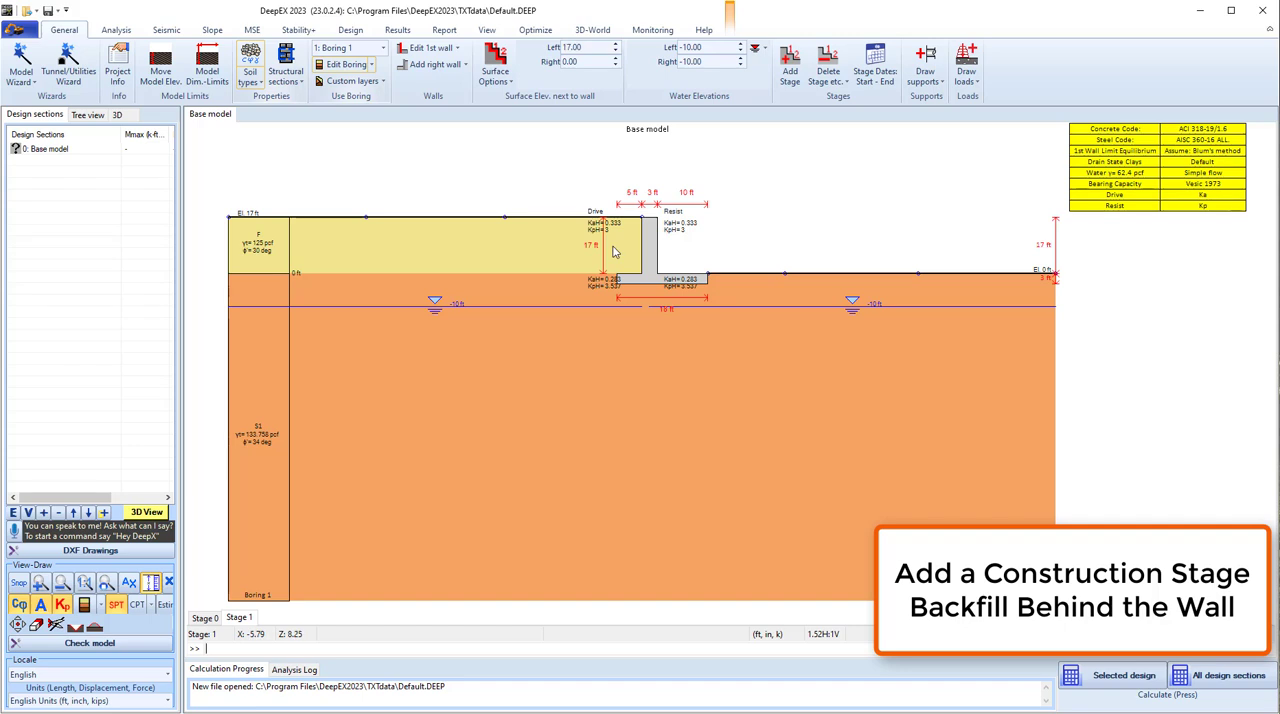
- Draw a surface strip surcharge on the backfill left of the wall, ending at about x = -1.7 ft
{"action": "left_click", "coordinate": [967, 88]}
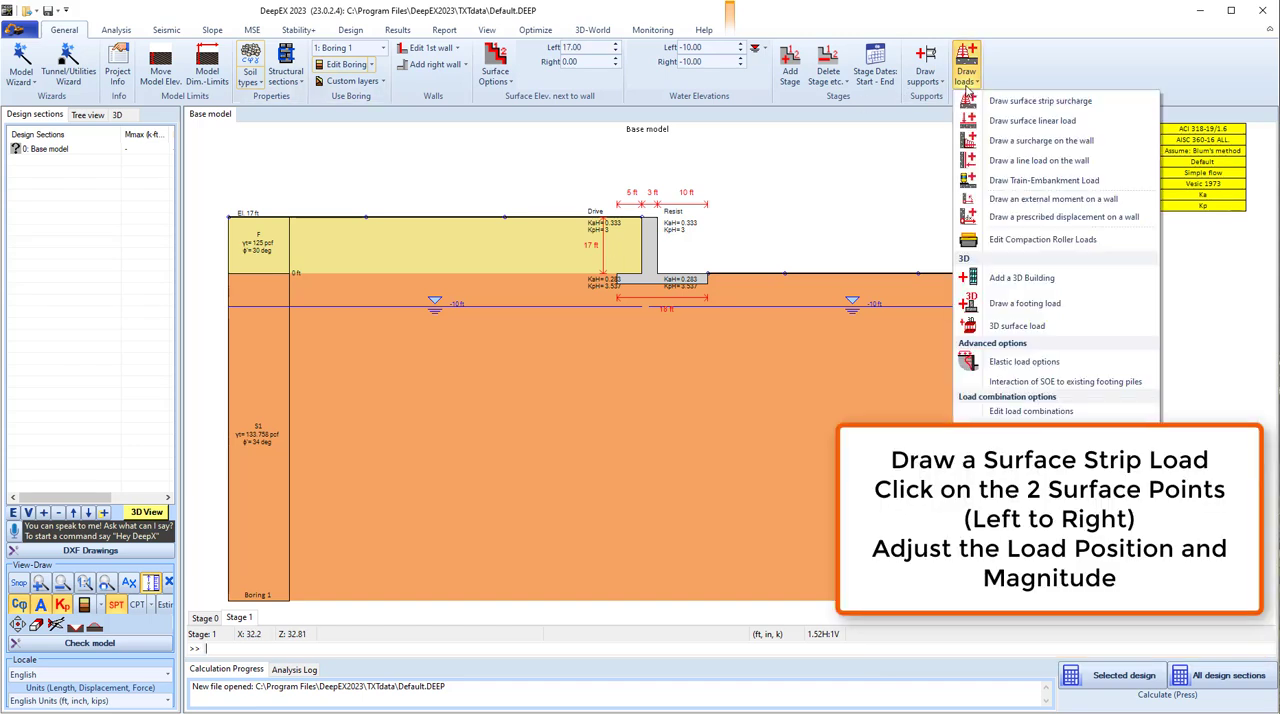
{"action": "left_click", "coordinate": [1002, 98]}
{"action": "left_click", "coordinate": [475, 243]}
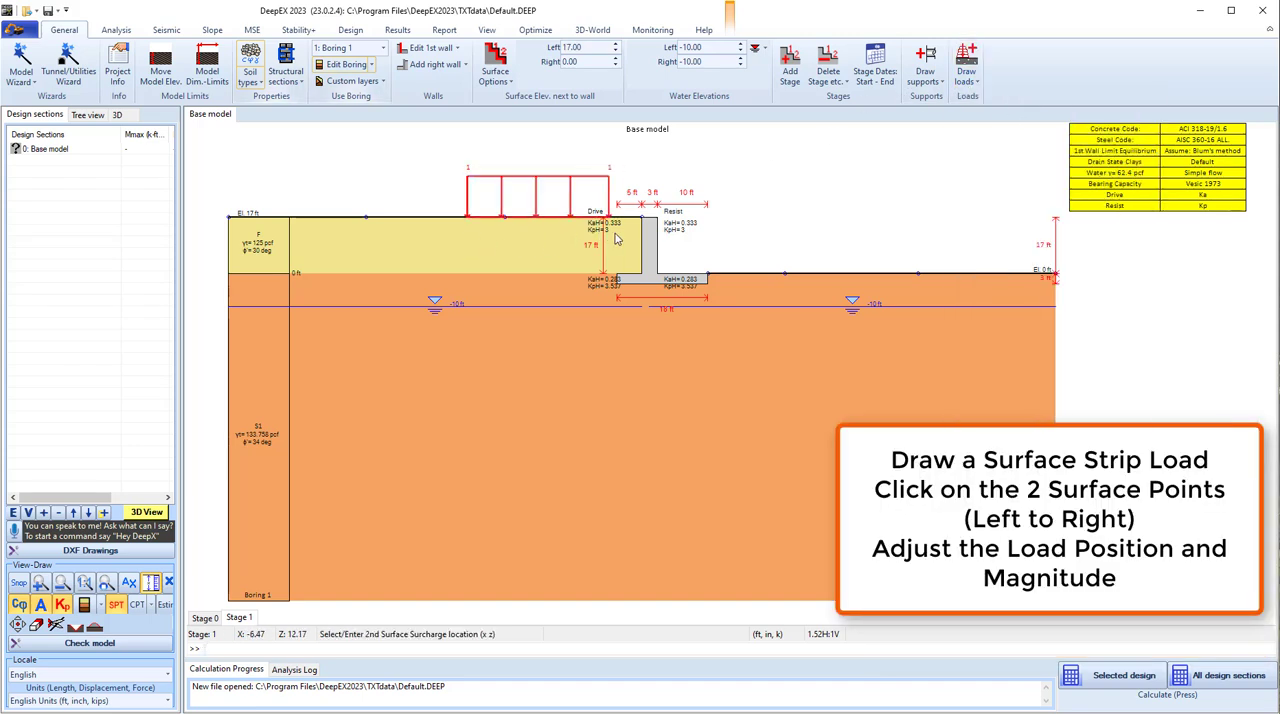
{"action": "left_click", "coordinate": [633, 240]}
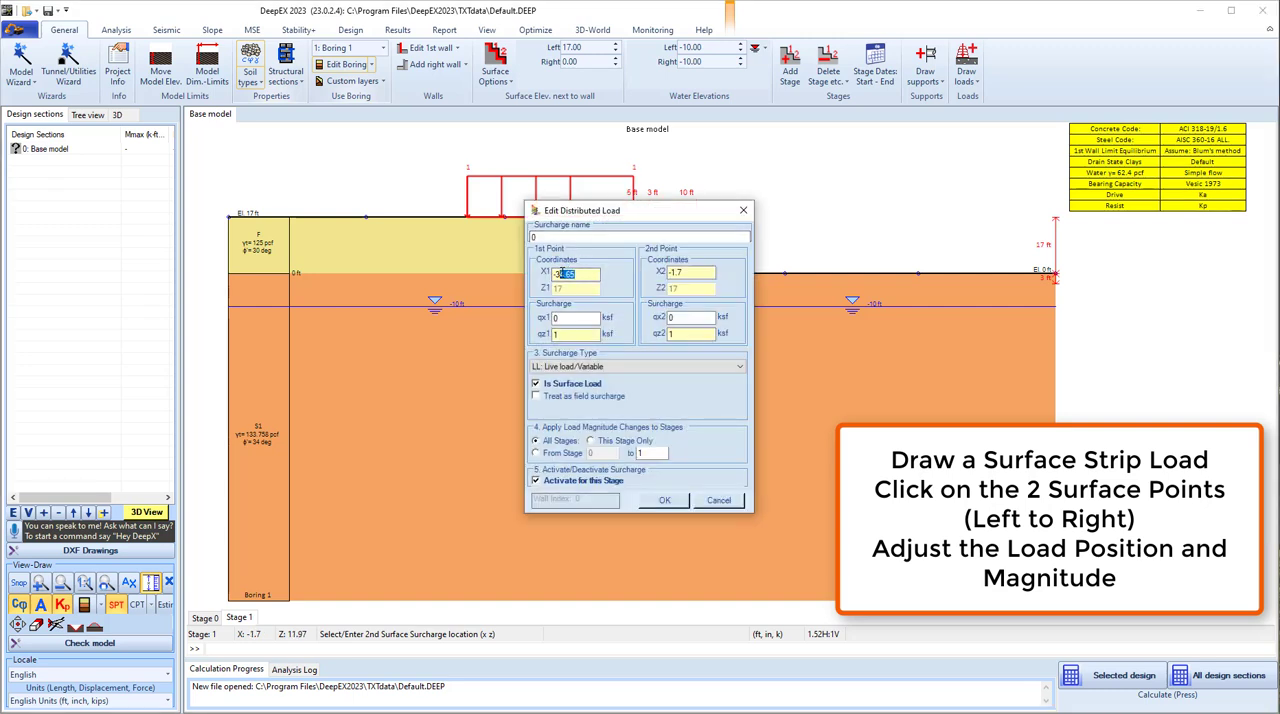
- Set the strip surcharge's X coordinates to -35 and -2 ft and its vertical magnitude to 0.6 ksf at both ends
{"action": "left_click_drag", "start_coordinate": [683, 272], "coordinate": [673, 272]}
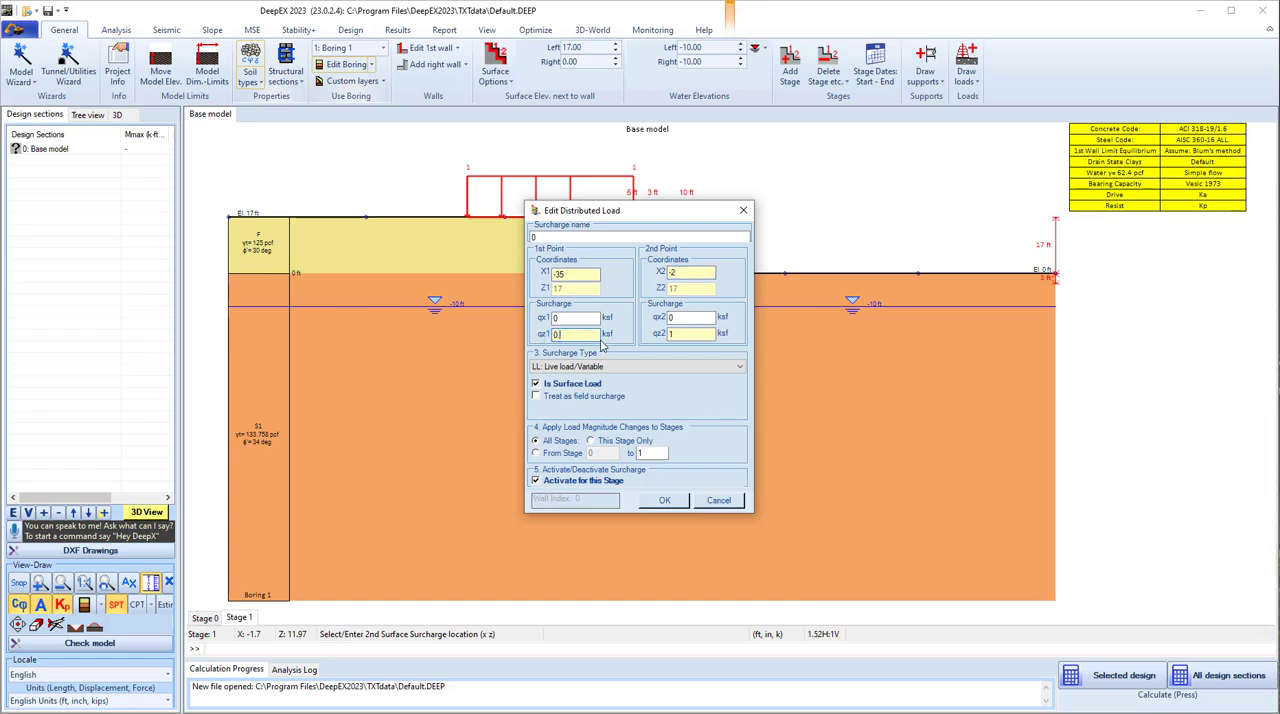
{"action": "type", "text": ".6"}
{"action": "left_click", "coordinate": [667, 498]}
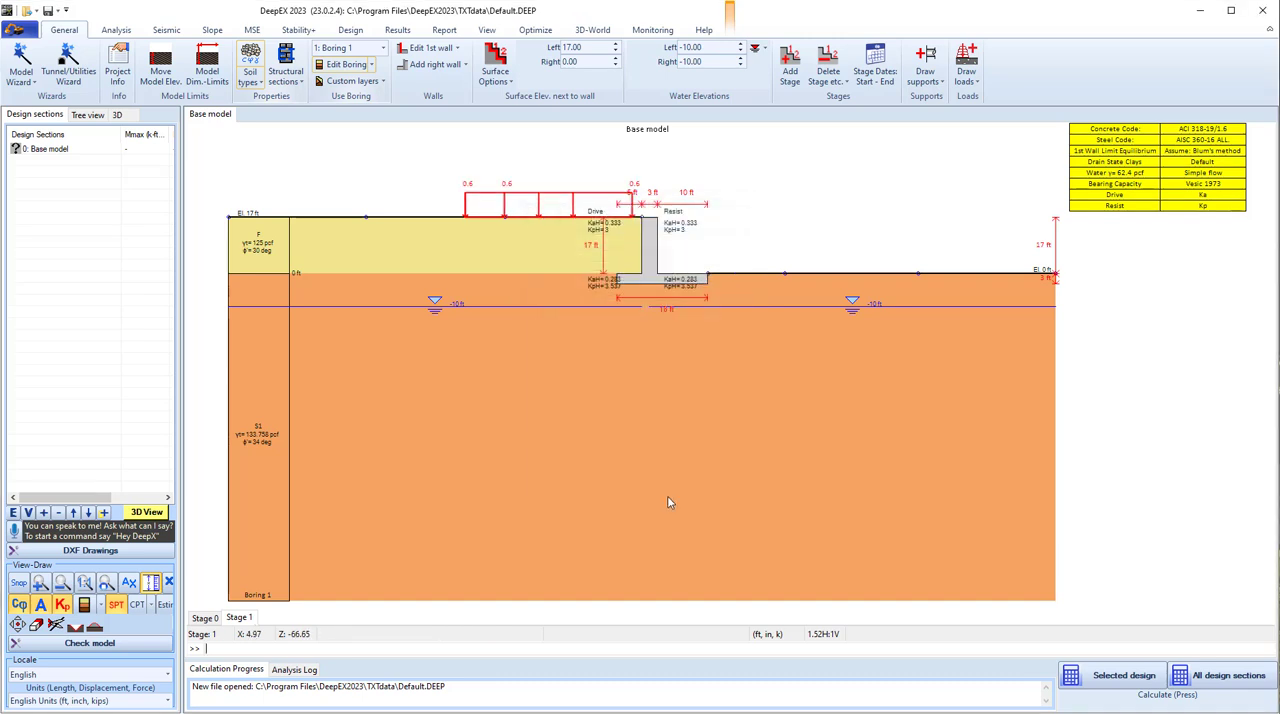
- Add Stage 2 and enable global stability analysis for it with the Morgenstern-Price method
{"action": "right_click", "coordinate": [247, 622]}
{"action": "left_click", "coordinate": [280, 628]}
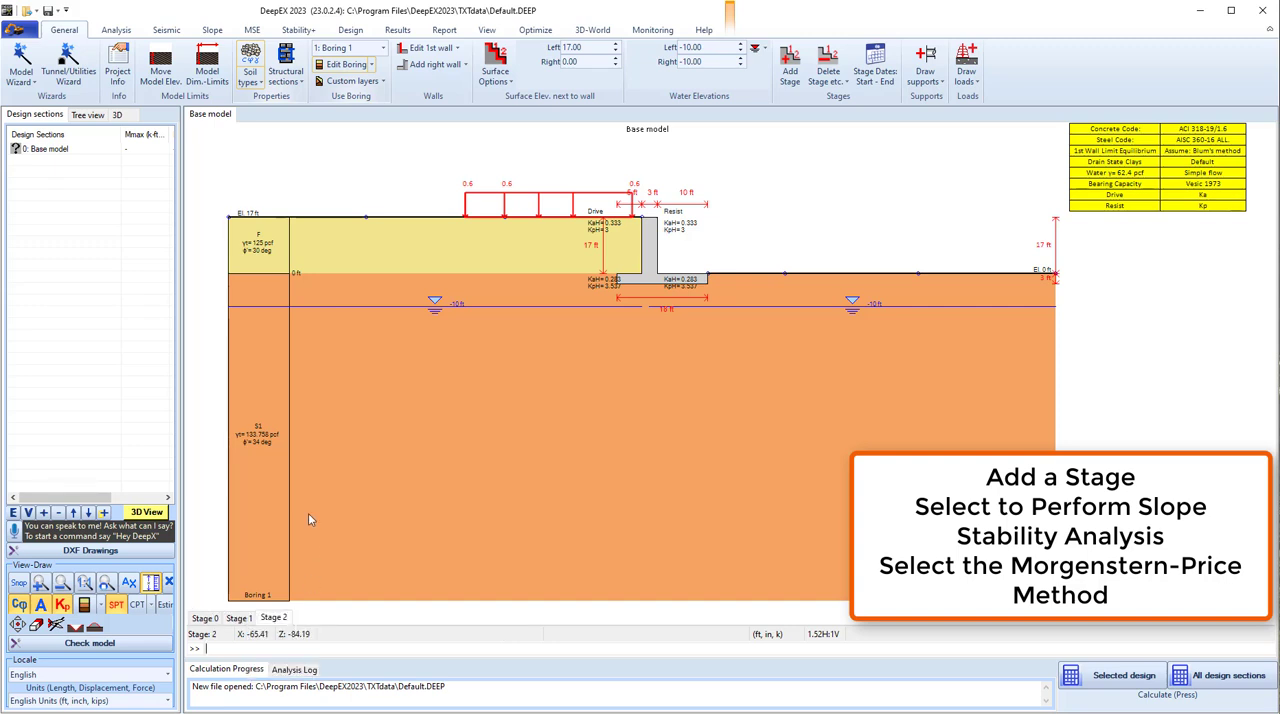
{"action": "left_click", "coordinate": [213, 30]}
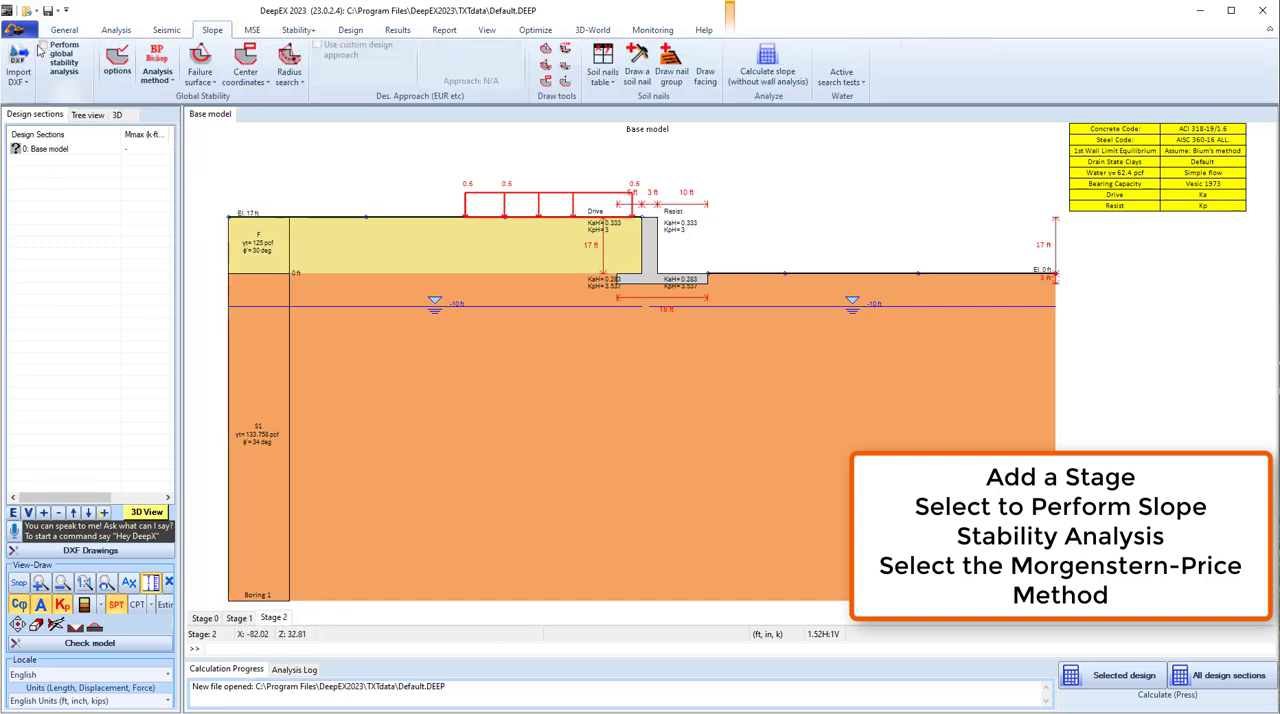
{"action": "left_click", "coordinate": [43, 46]}
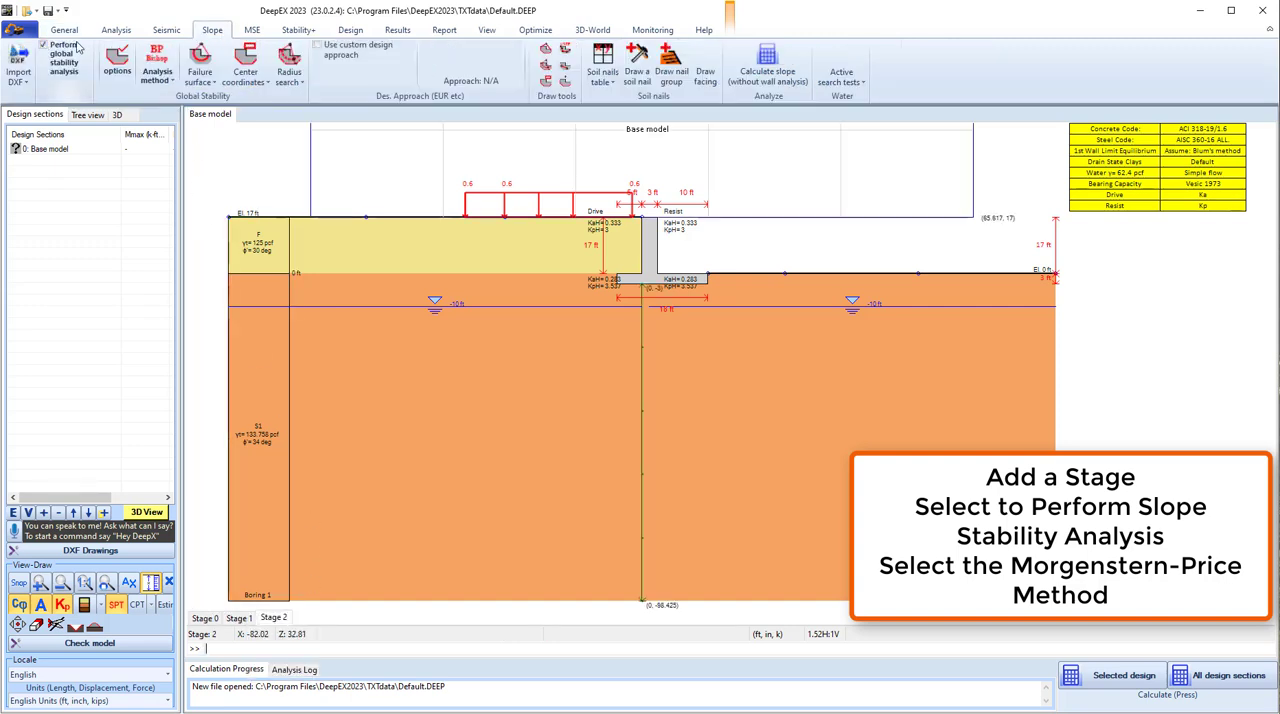
{"action": "left_click", "coordinate": [157, 72]}
{"action": "left_click", "coordinate": [183, 121]}
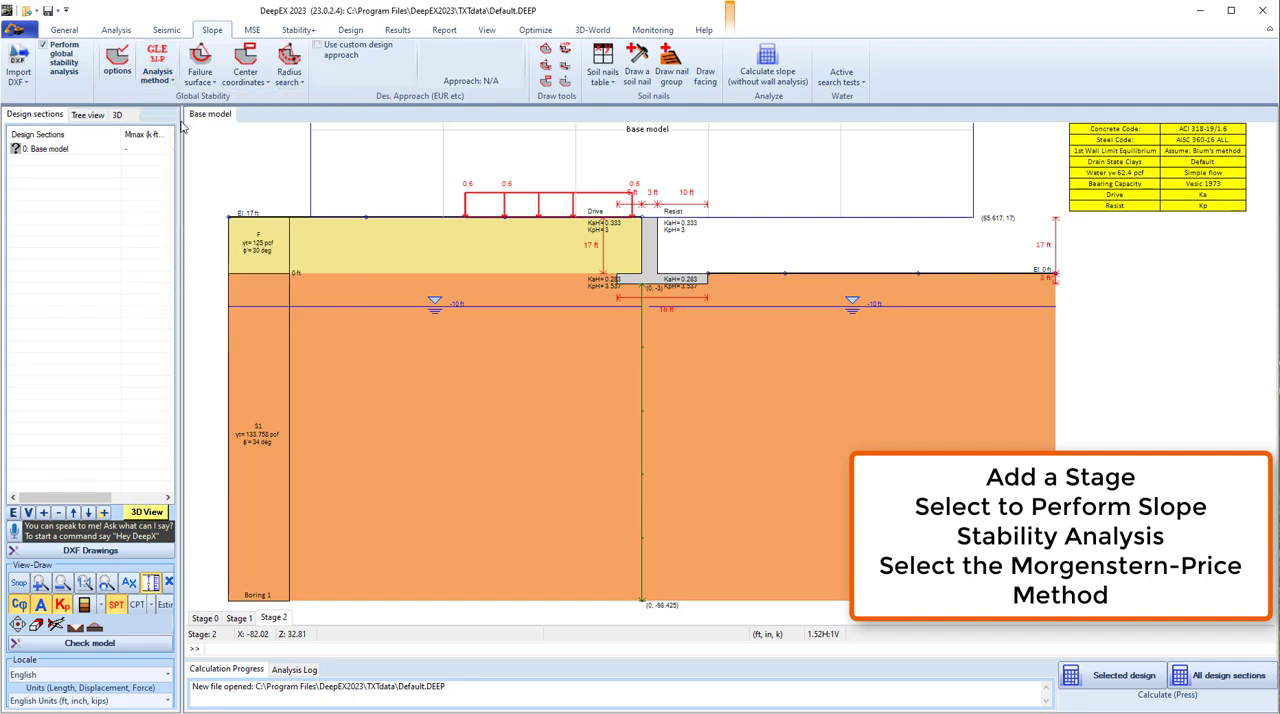
- Set the model limits to top 40 ft, bottom -40 ft, left -50 ft and right 50 ft
{"action": "left_click", "coordinate": [76, 32]}
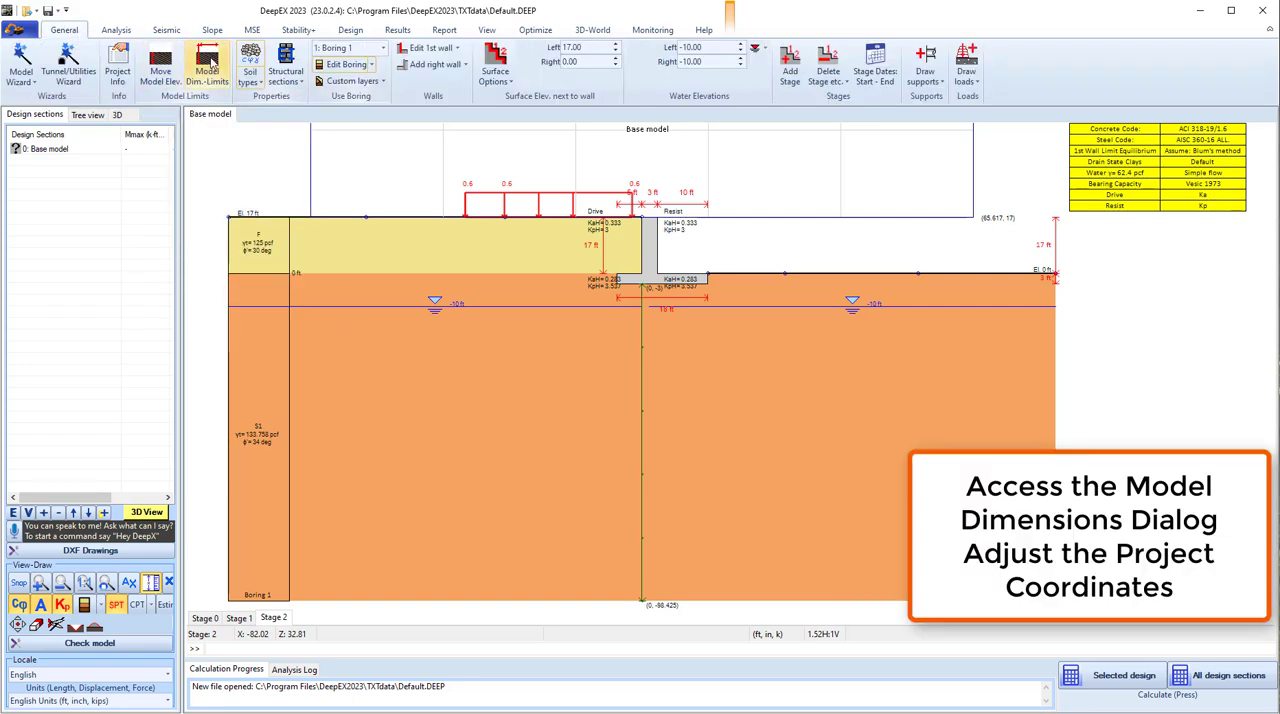
{"action": "left_click", "coordinate": [211, 62]}
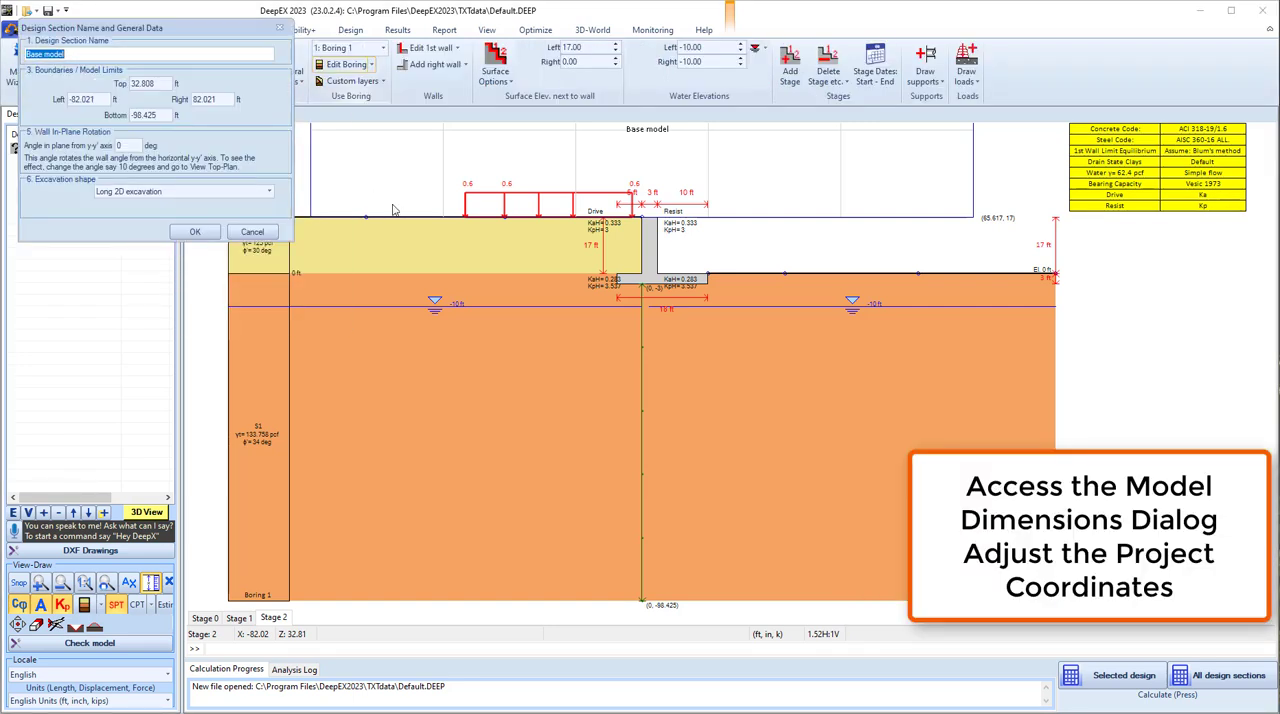
{"action": "double_click", "coordinate": [140, 84]}
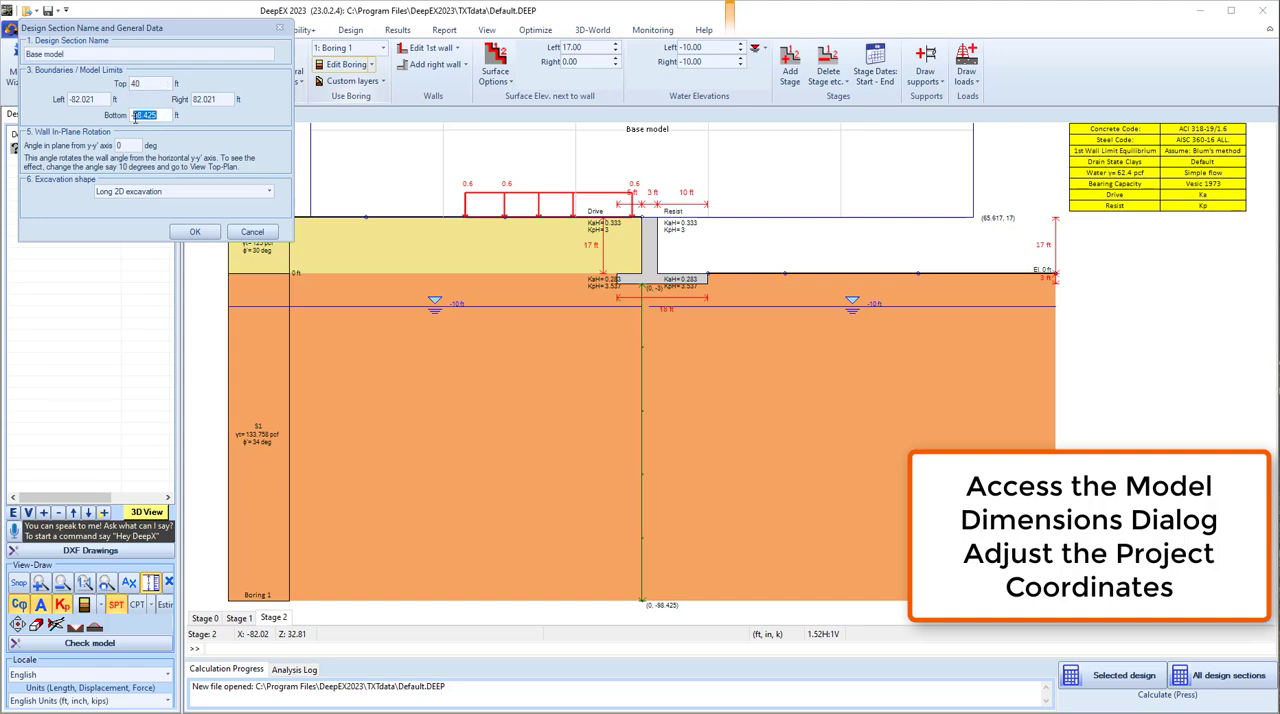
{"action": "type", "text": "-40"}
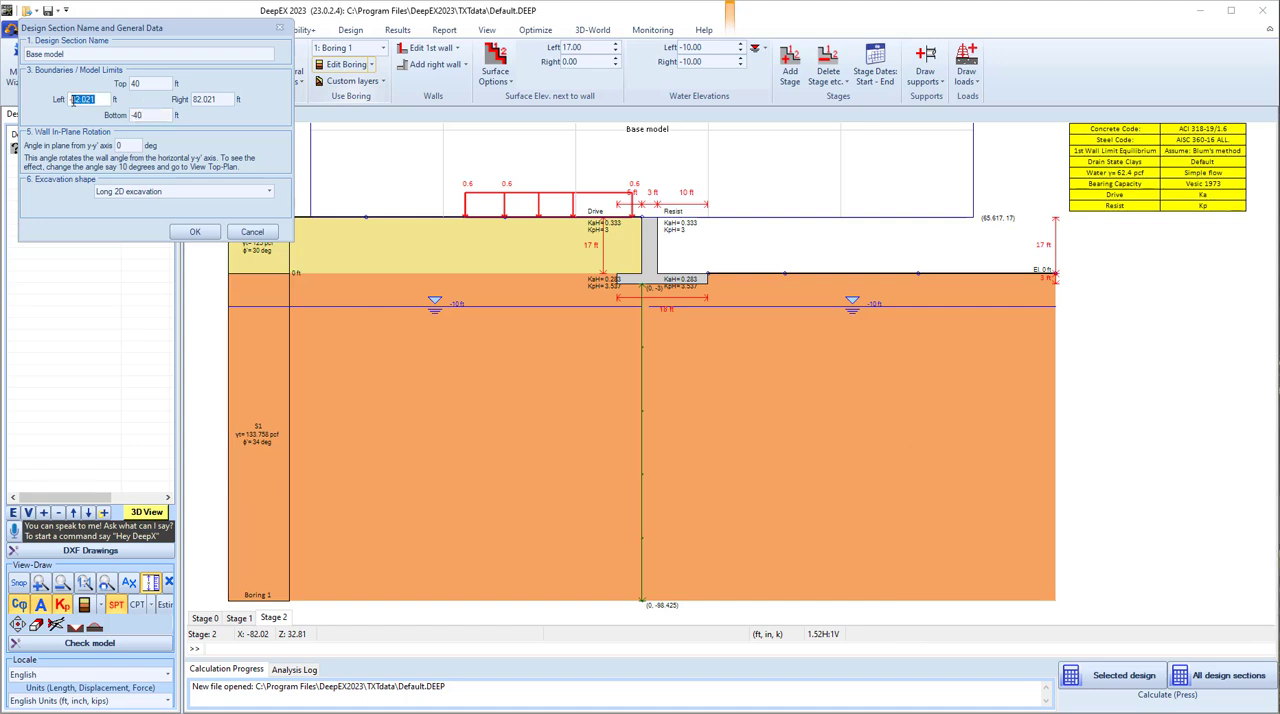
{"action": "key", "text": "Tab"}
{"action": "type", "text": "50"}
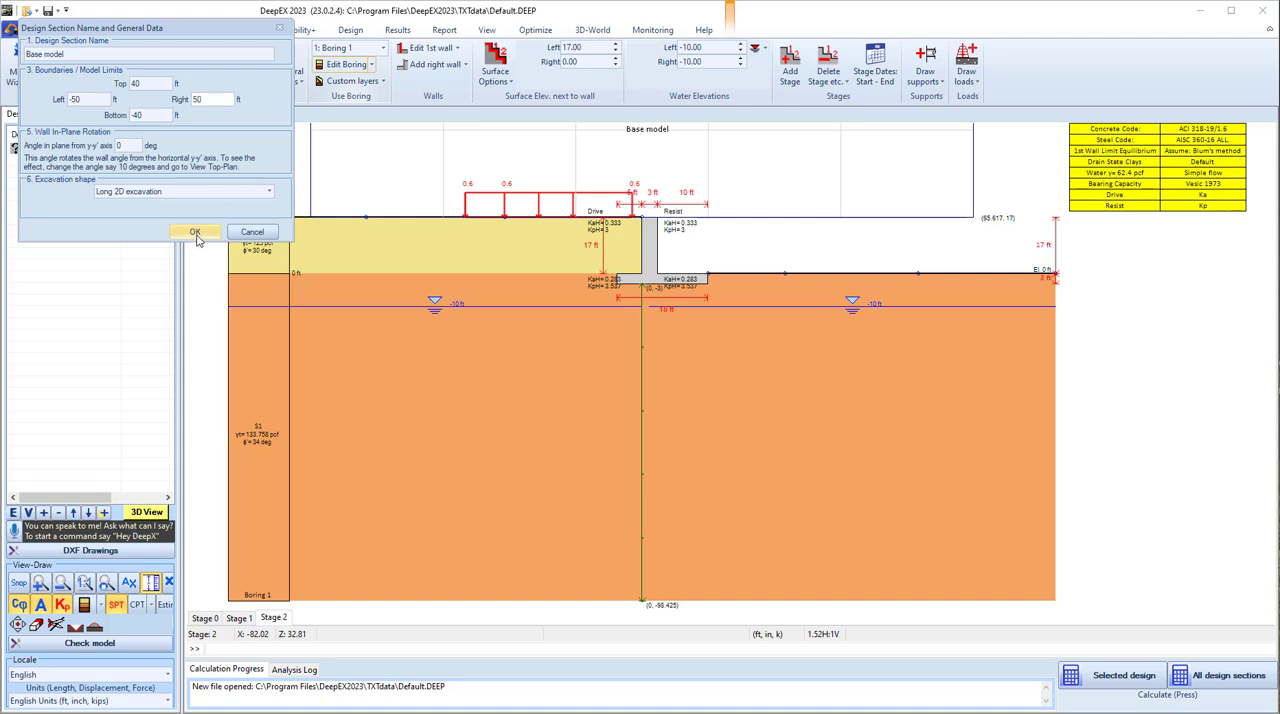
{"action": "left_click", "coordinate": [195, 232]}
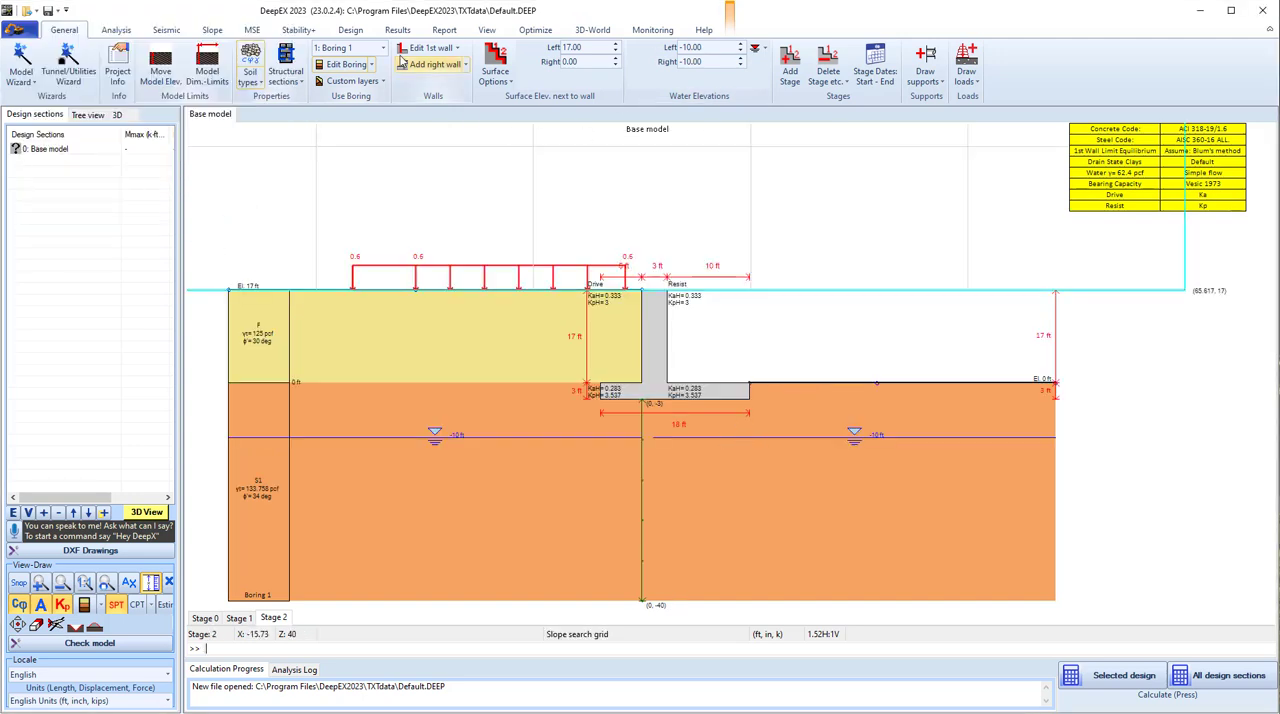
- Set the failure surface to circular and draw a rectangle of slope centers from about (9.1, 29.9) to (28.1, 14.3) ft
{"action": "left_click", "coordinate": [212, 29]}
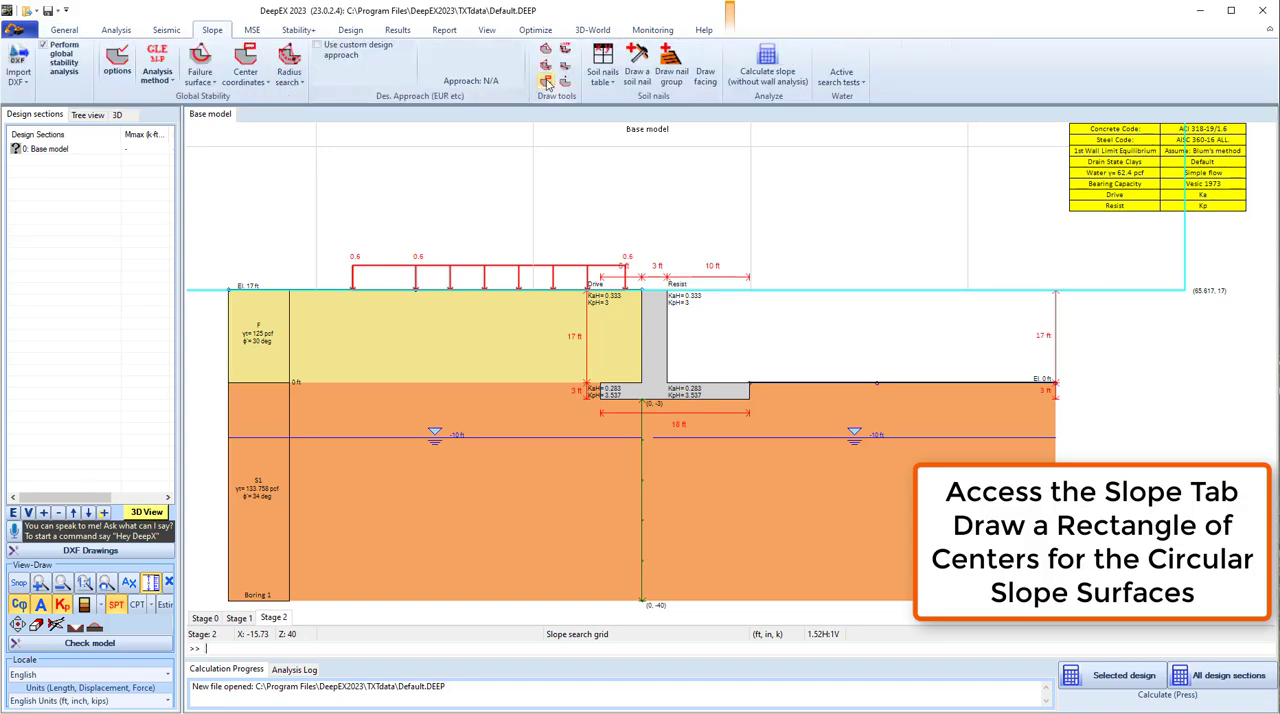
{"action": "left_click", "coordinate": [209, 84]}
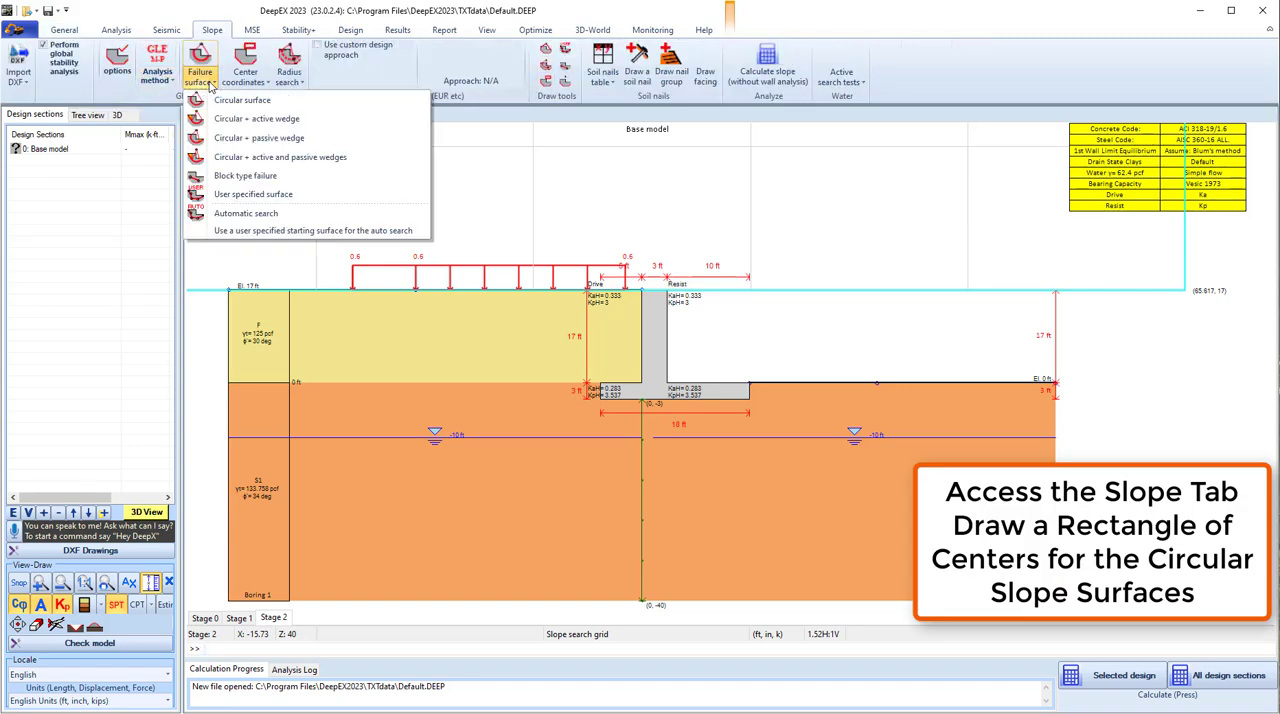
{"action": "left_click", "coordinate": [236, 101]}
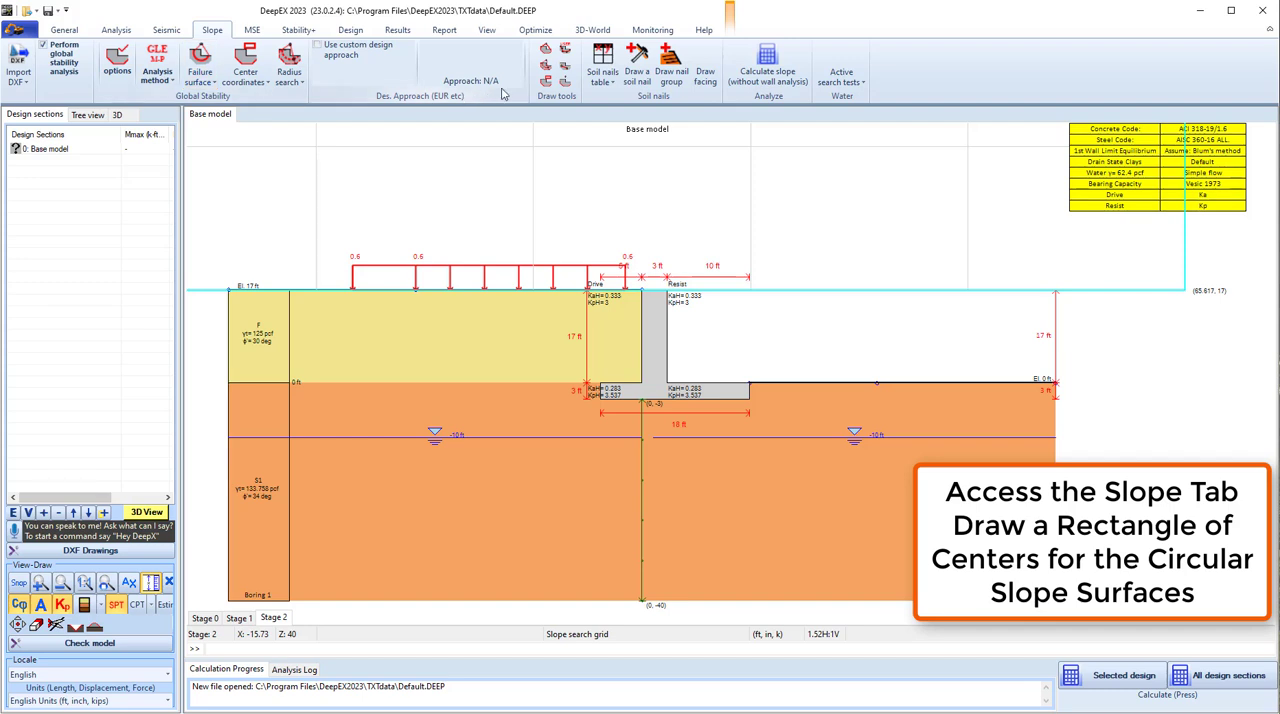
{"action": "left_click", "coordinate": [545, 81]}
{"action": "left_click", "coordinate": [717, 220]}
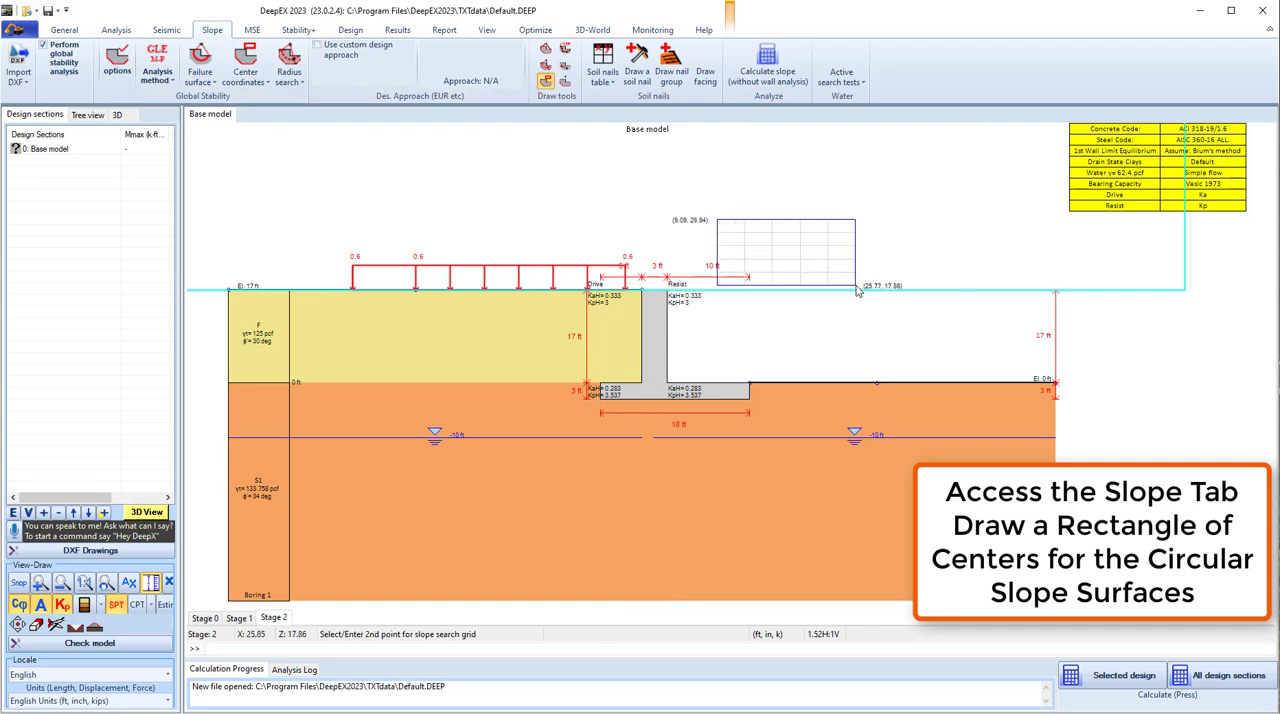
{"action": "left_click", "coordinate": [874, 304]}
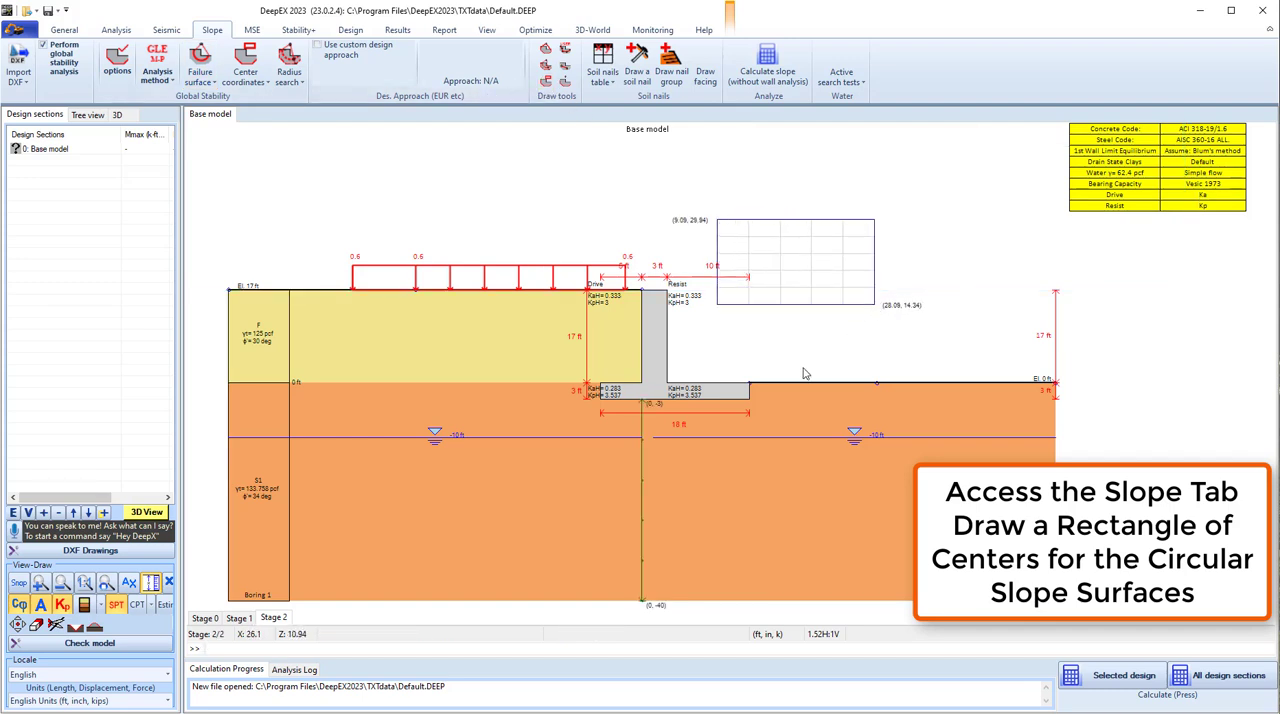
- Analyze the selected design section and review the extended summary table up to the slope safety factor
{"action": "left_click", "coordinate": [1115, 675]}
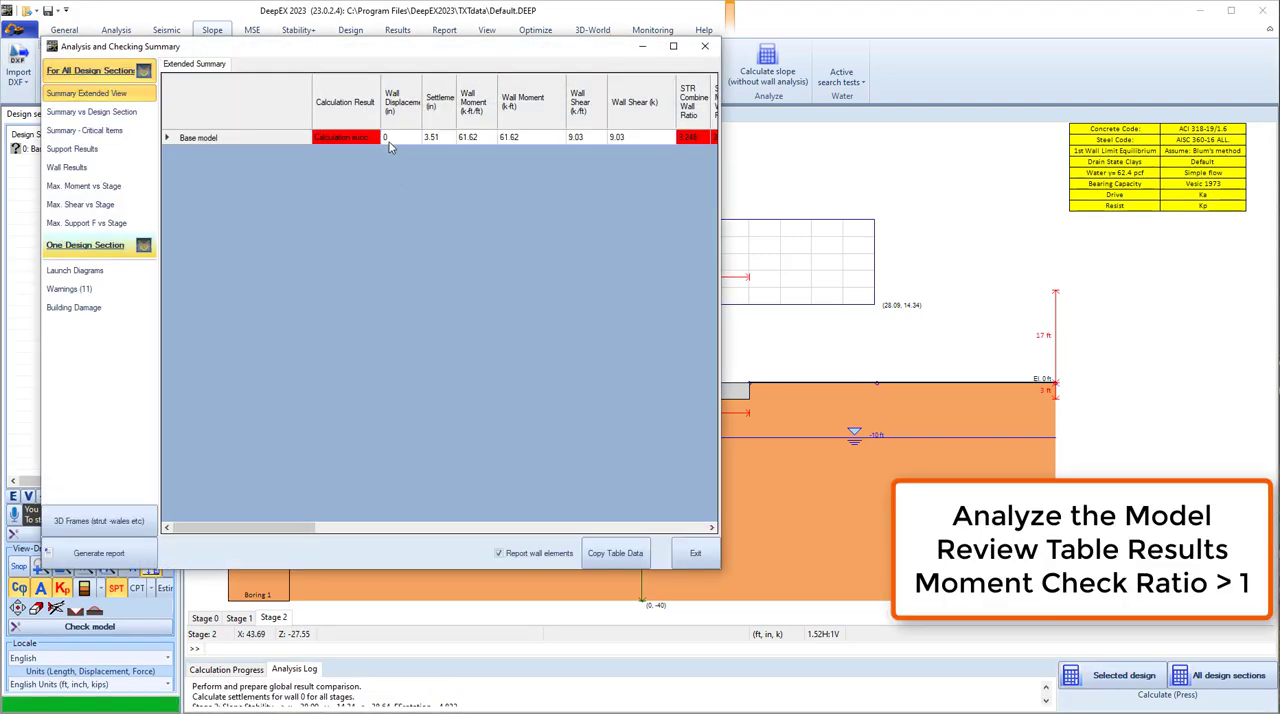
{"action": "left_click_drag", "start_coordinate": [295, 528], "coordinate": [588, 518]}
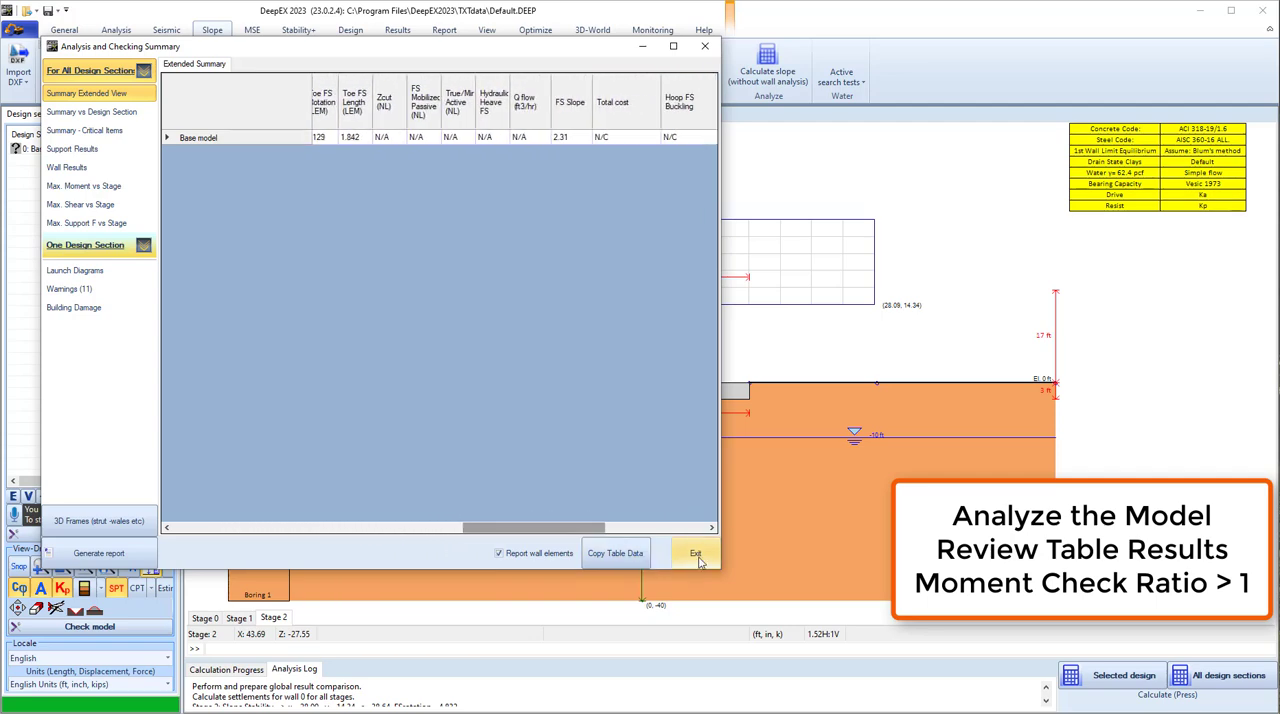
{"action": "left_click", "coordinate": [695, 553]}
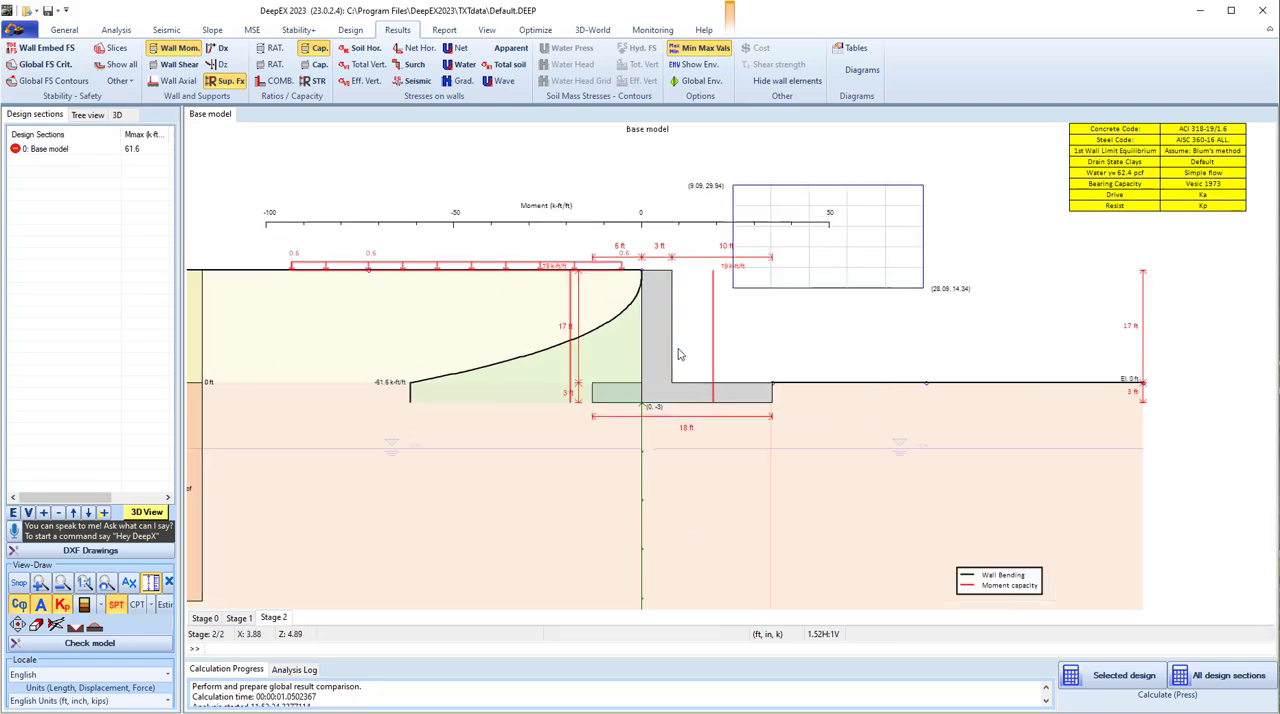
- Open the gravity wall's section data and set the rebar size of segments A-B and B-C to #6
{"action": "double_click", "coordinate": [667, 351]}
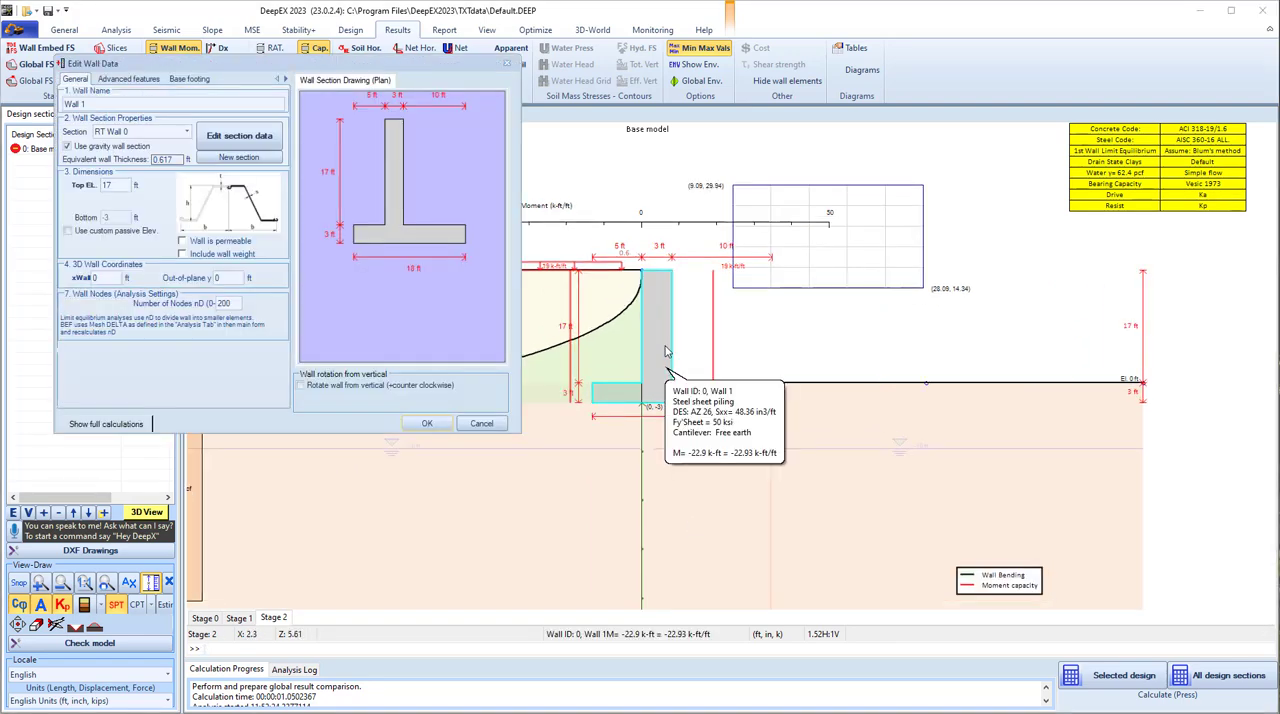
{"action": "left_click", "coordinate": [262, 138]}
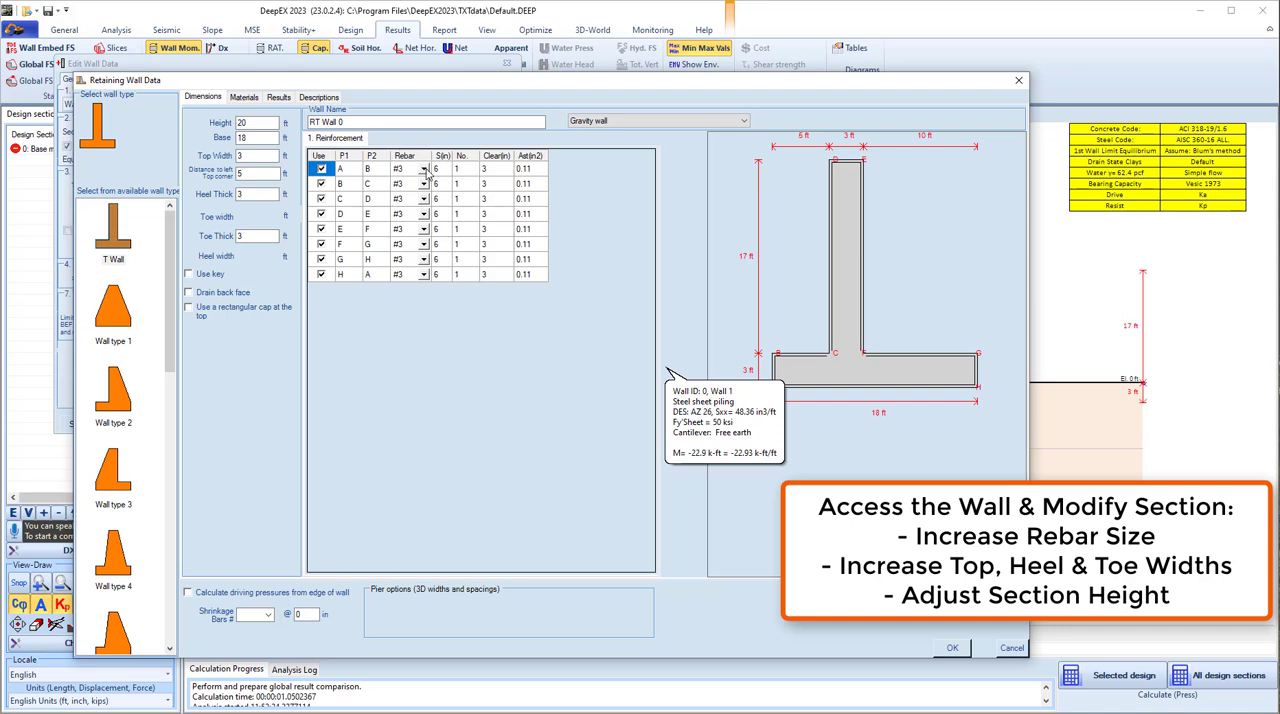
{"action": "left_click", "coordinate": [425, 170]}
{"action": "left_click", "coordinate": [425, 170]}
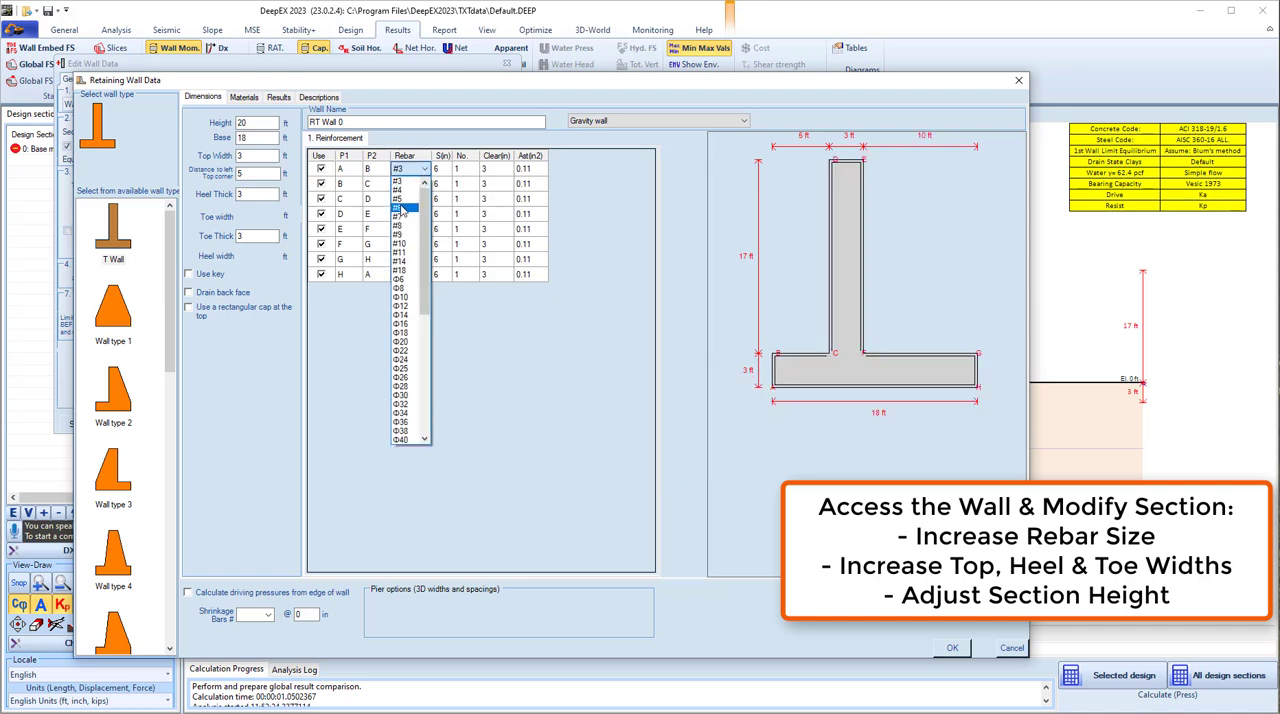
{"action": "left_click", "coordinate": [400, 208]}
{"action": "left_click", "coordinate": [410, 184]}
{"action": "left_click", "coordinate": [424, 184]}
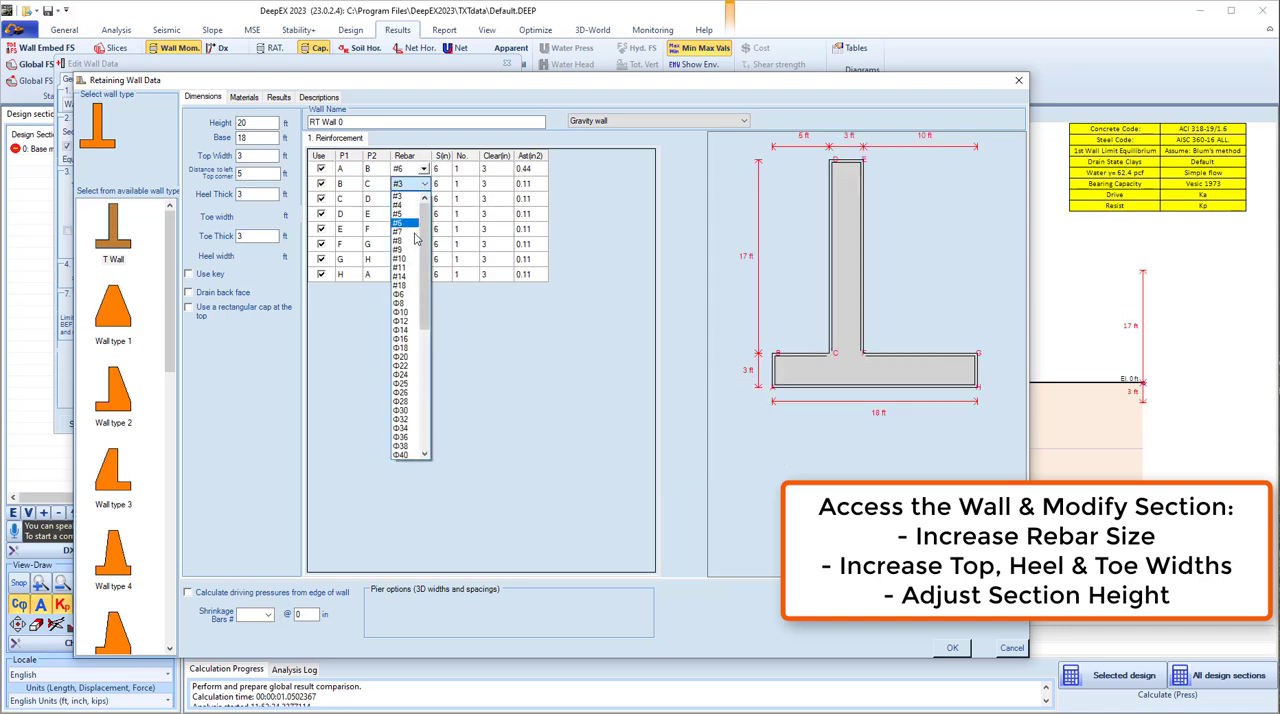
{"action": "left_click", "coordinate": [405, 222]}
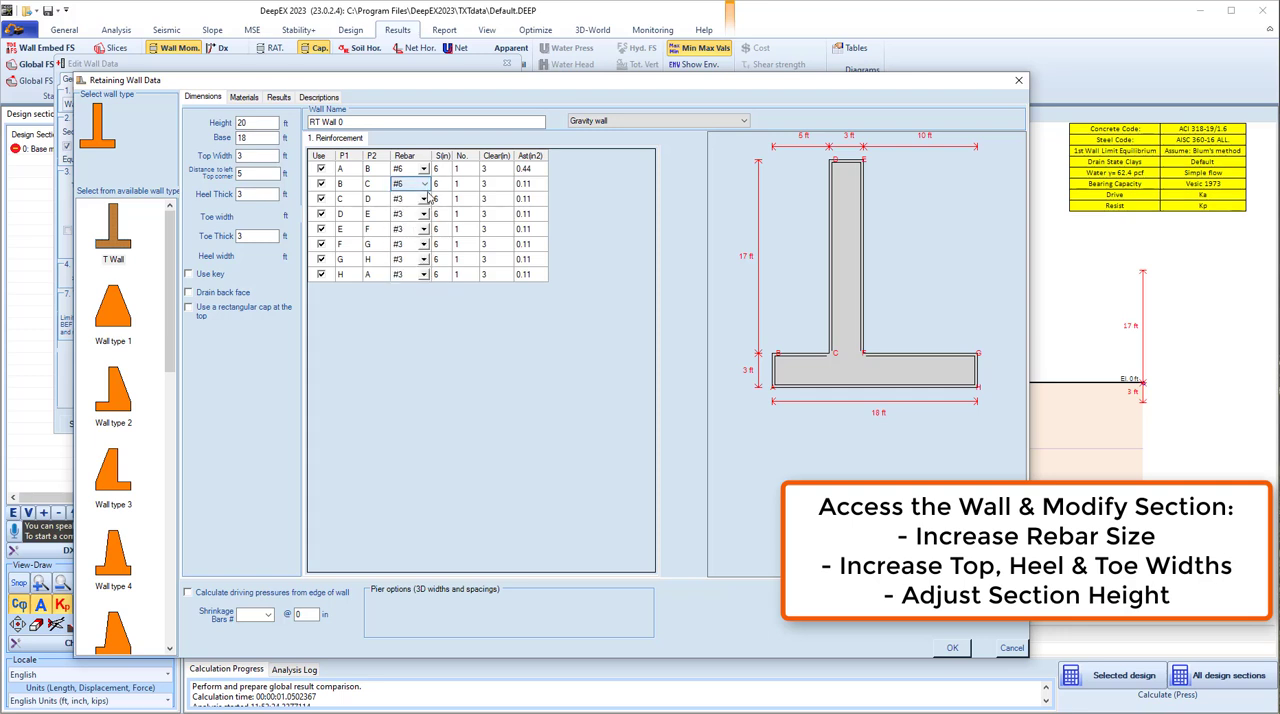
- Set the rebar size of wall segments C-D, D-E and E-F to #6
{"action": "left_click", "coordinate": [428, 199]}
{"action": "left_click", "coordinate": [424, 199]}
{"action": "left_click", "coordinate": [405, 237]}
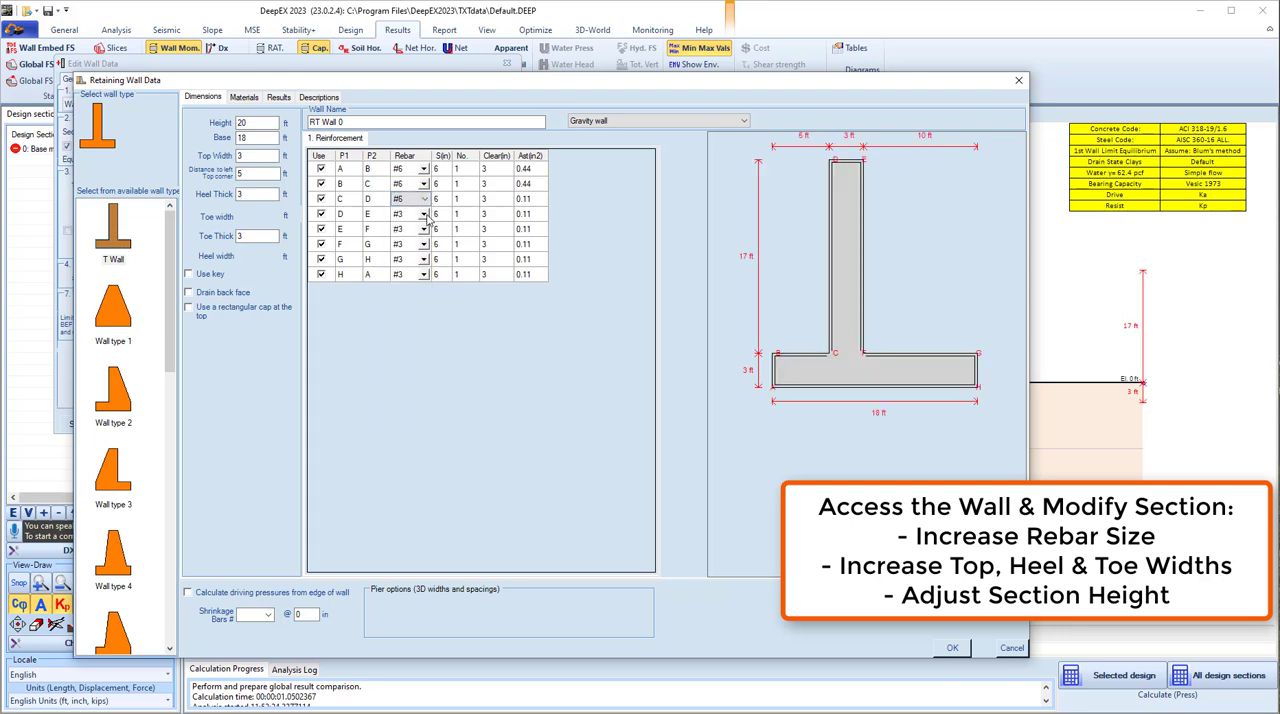
{"action": "left_click", "coordinate": [428, 214]}
{"action": "left_click", "coordinate": [424, 214]}
{"action": "left_click", "coordinate": [400, 257]}
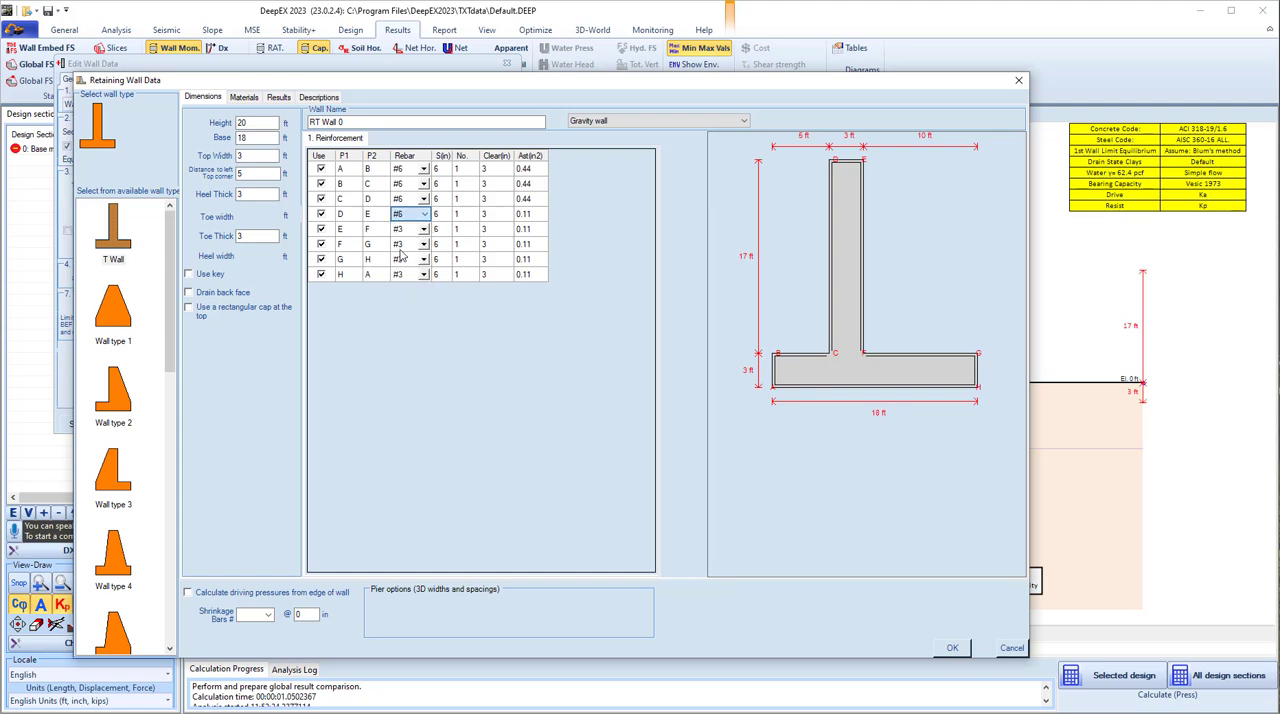
{"action": "left_click", "coordinate": [428, 229]}
{"action": "left_click", "coordinate": [424, 229]}
{"action": "left_click", "coordinate": [400, 272]}
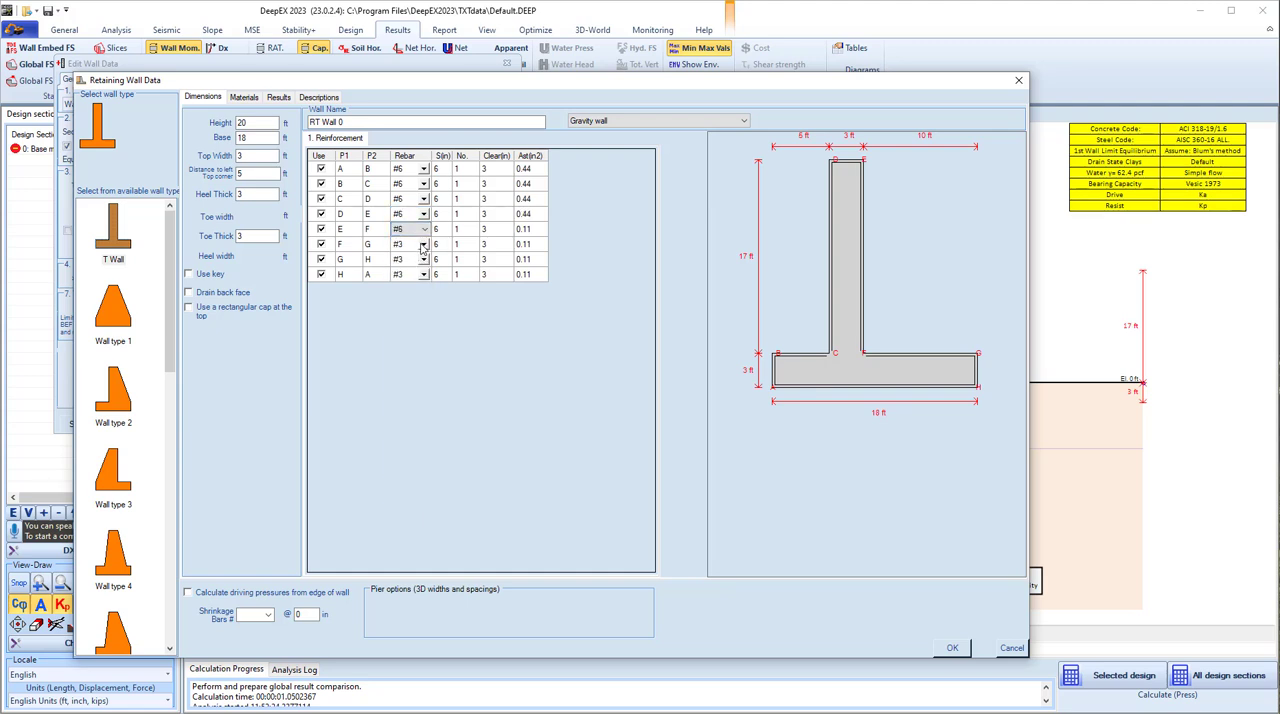
- Set the rebar size of wall segments F-G, G-H and H-A to #6
{"action": "left_click", "coordinate": [426, 244]}
{"action": "left_click", "coordinate": [424, 244]}
{"action": "left_click", "coordinate": [402, 287]}
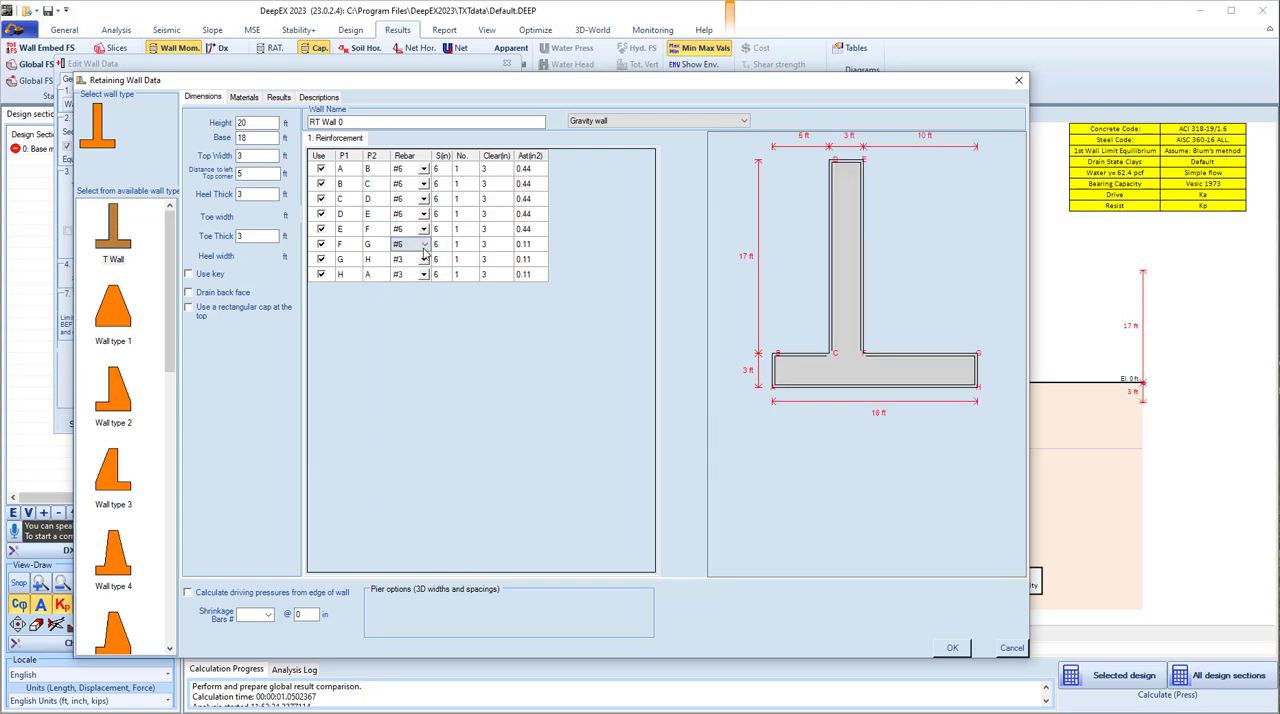
{"action": "left_click", "coordinate": [426, 259]}
{"action": "left_click", "coordinate": [424, 259]}
{"action": "left_click", "coordinate": [402, 302]}
{"action": "left_click", "coordinate": [422, 275]}
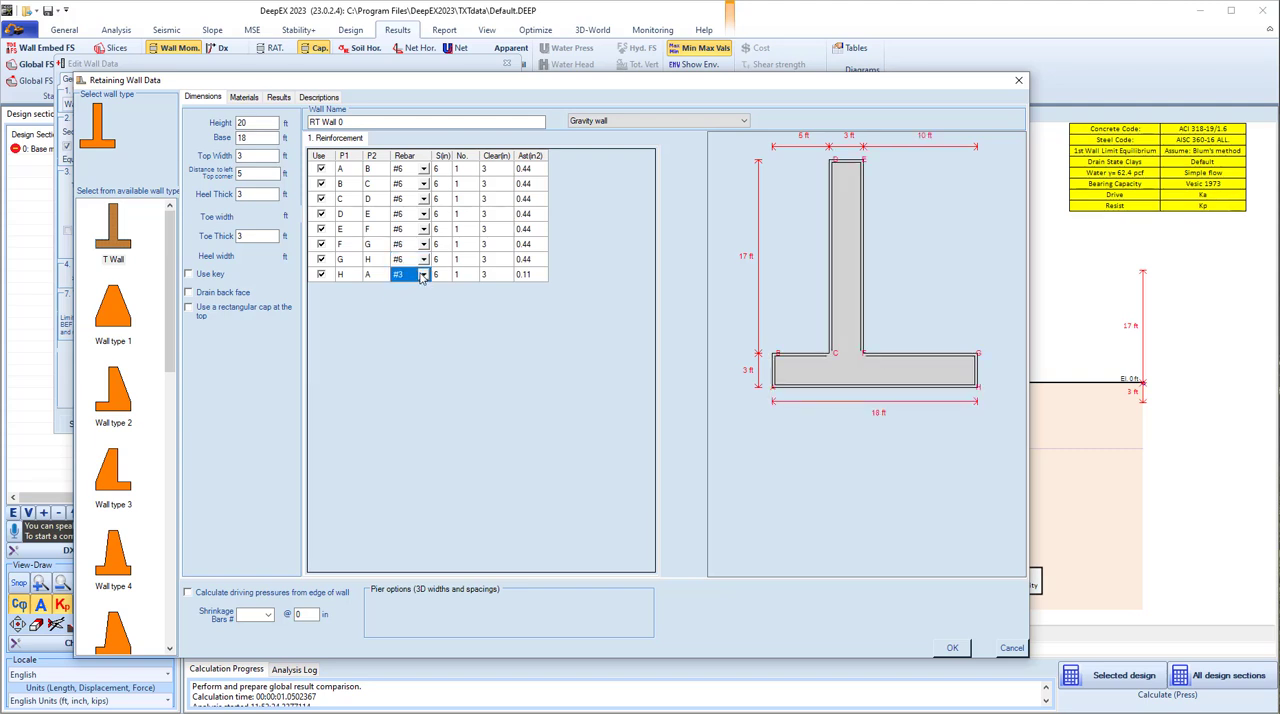
{"action": "left_click", "coordinate": [422, 275]}
{"action": "left_click", "coordinate": [402, 317]}
{"action": "left_click", "coordinate": [401, 250]}
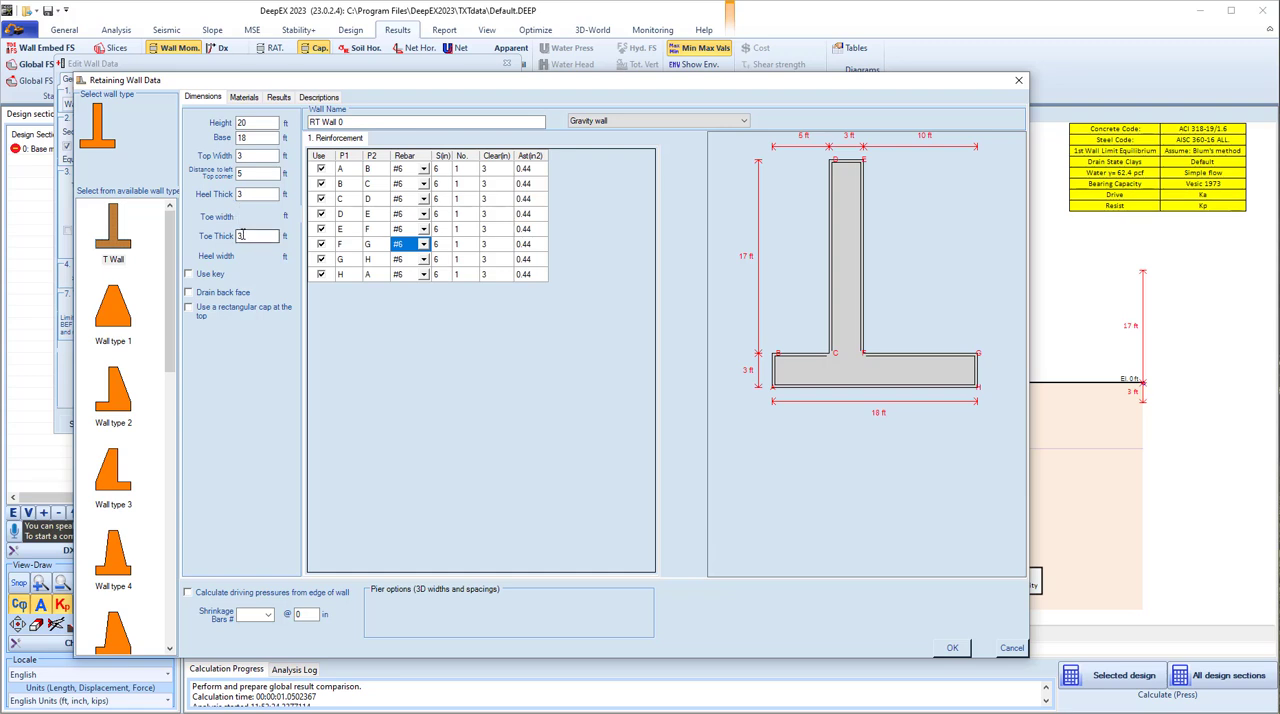
- Set the wall's toe thickness, heel thickness and top width to 4 ft and its height to 21 ft, accepting the results reset
{"action": "double_click", "coordinate": [241, 236]}
{"action": "double_click", "coordinate": [245, 194]}
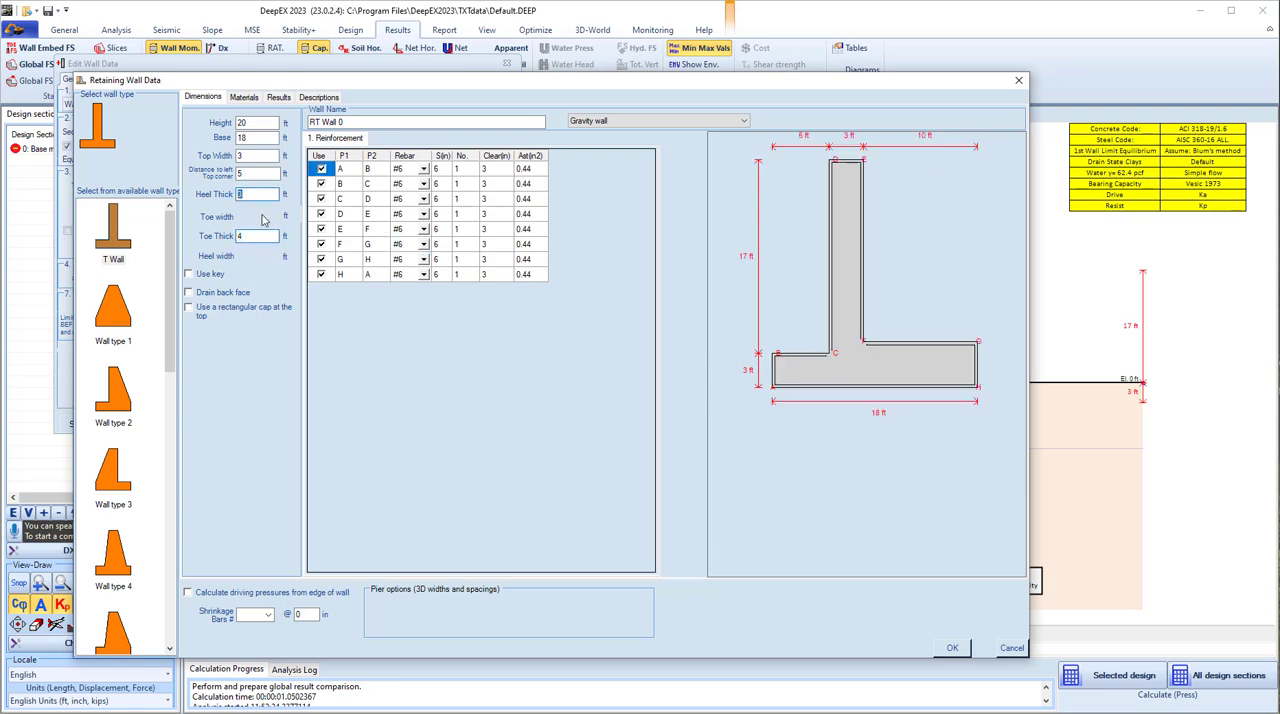
{"action": "type", "text": "4"}
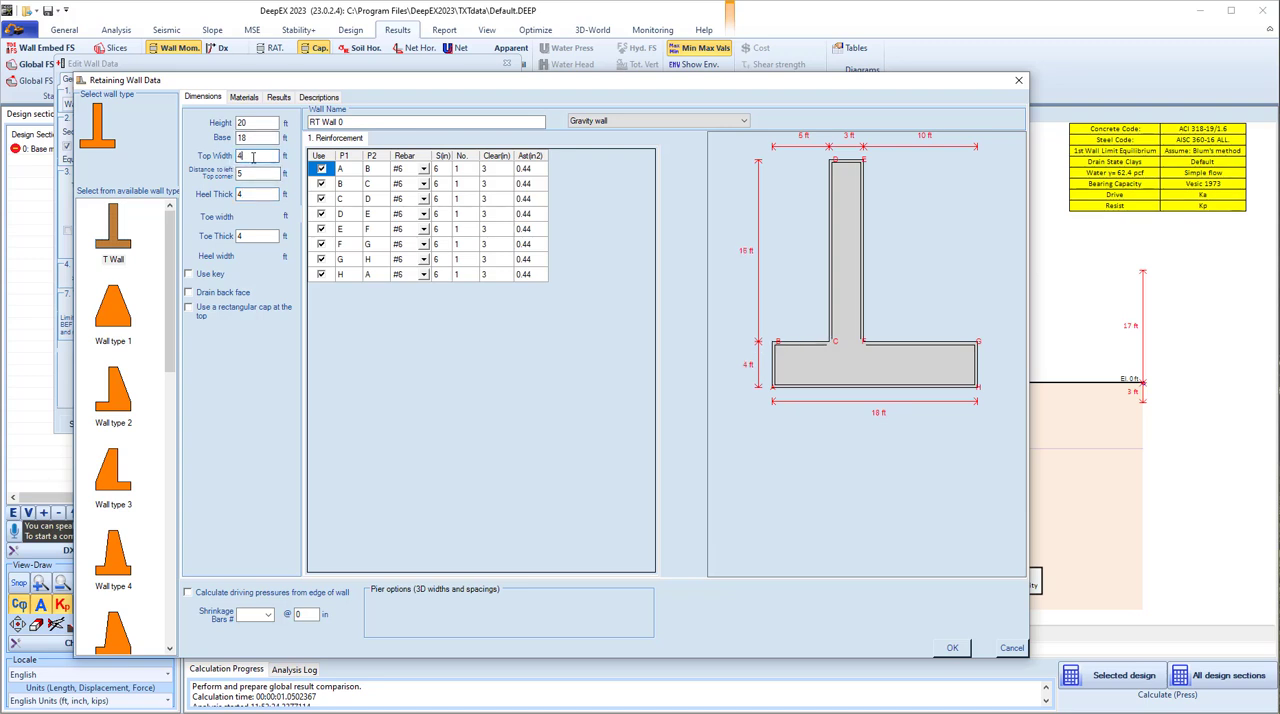
{"action": "double_click", "coordinate": [242, 122]}
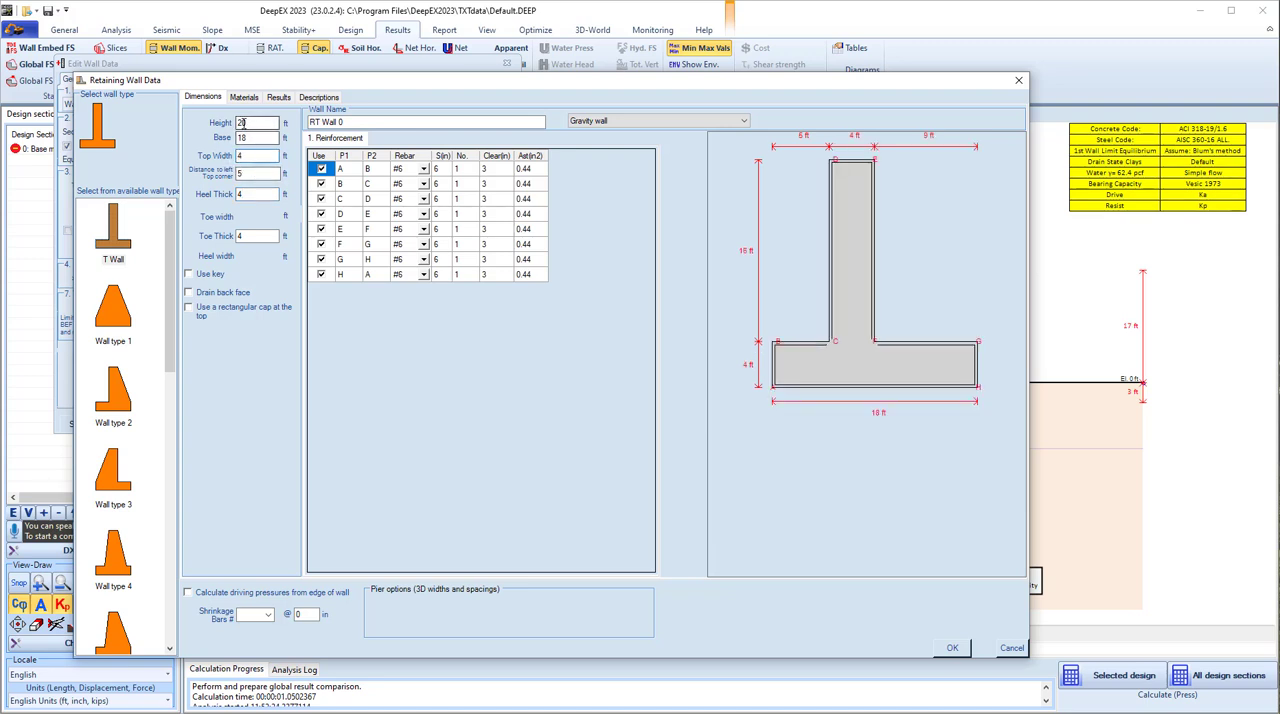
{"action": "type", "text": "21"}
{"action": "left_click", "coordinate": [952, 648]}
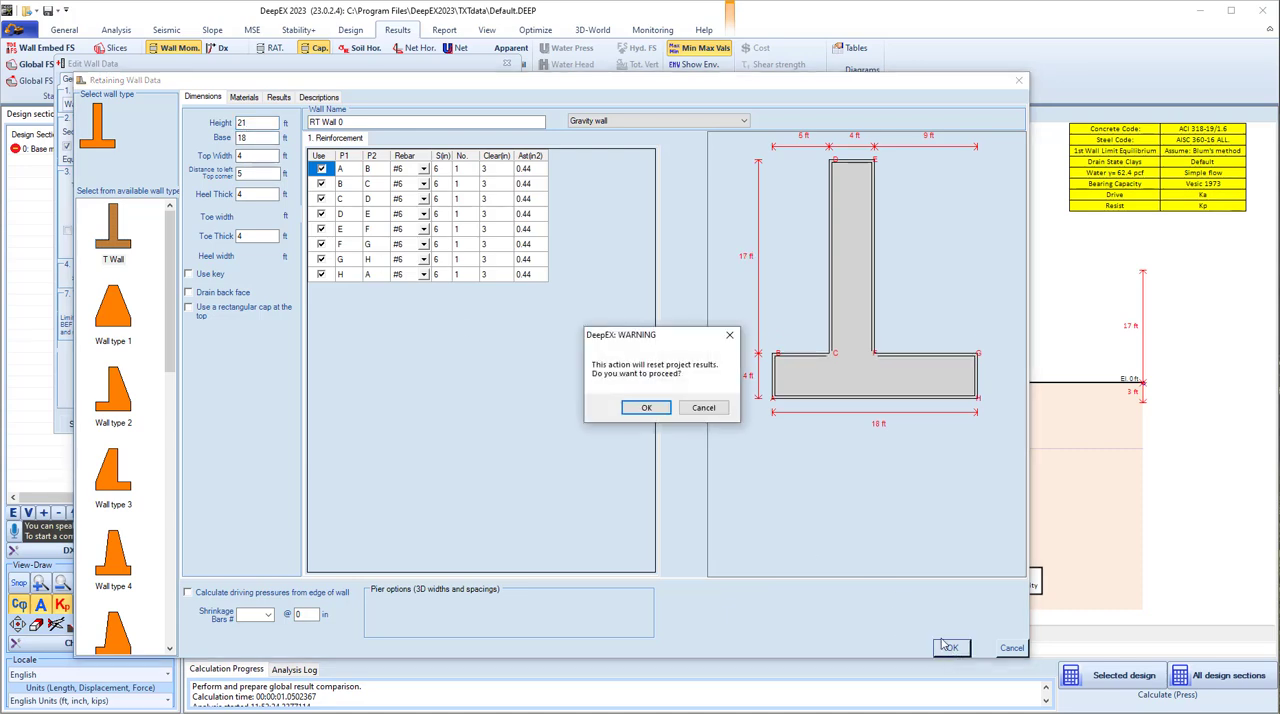
{"action": "left_click", "coordinate": [647, 408]}
{"action": "left_click", "coordinate": [427, 424]}
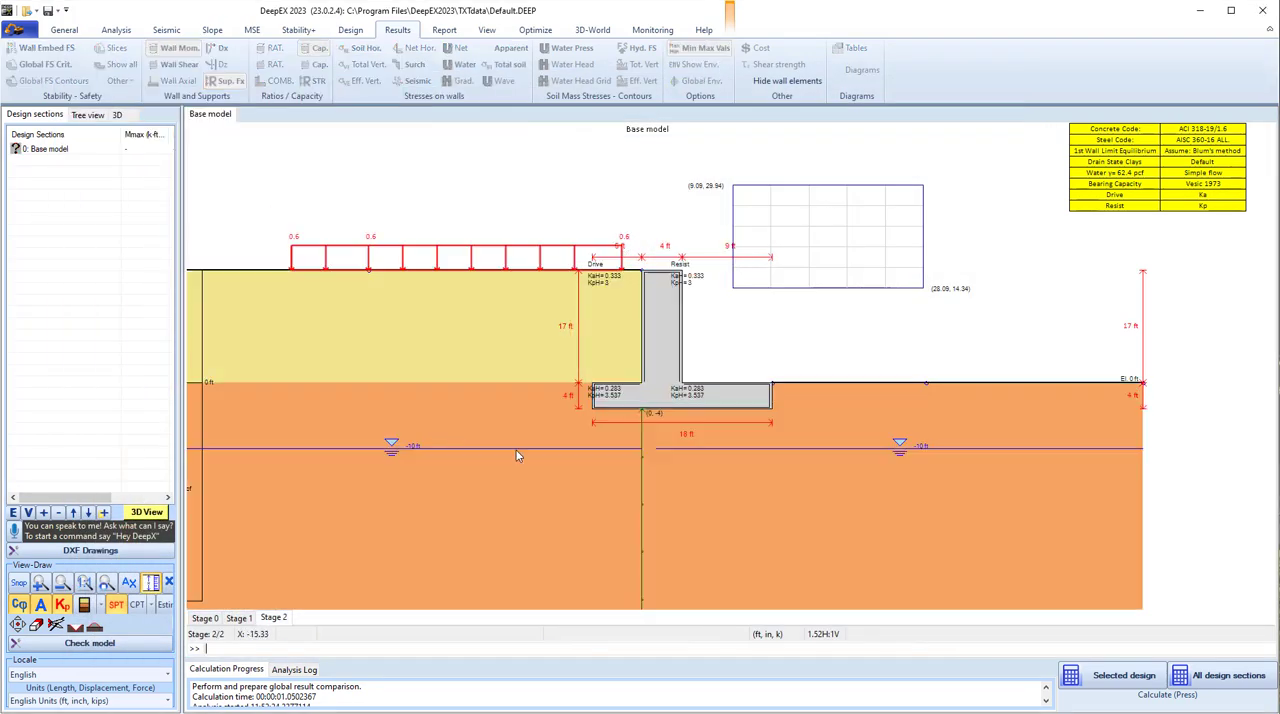
- Reanalyze the selected design section with the modified wall and review the wall ratios and safety factors in the summary table
{"action": "left_click", "coordinate": [1107, 683]}
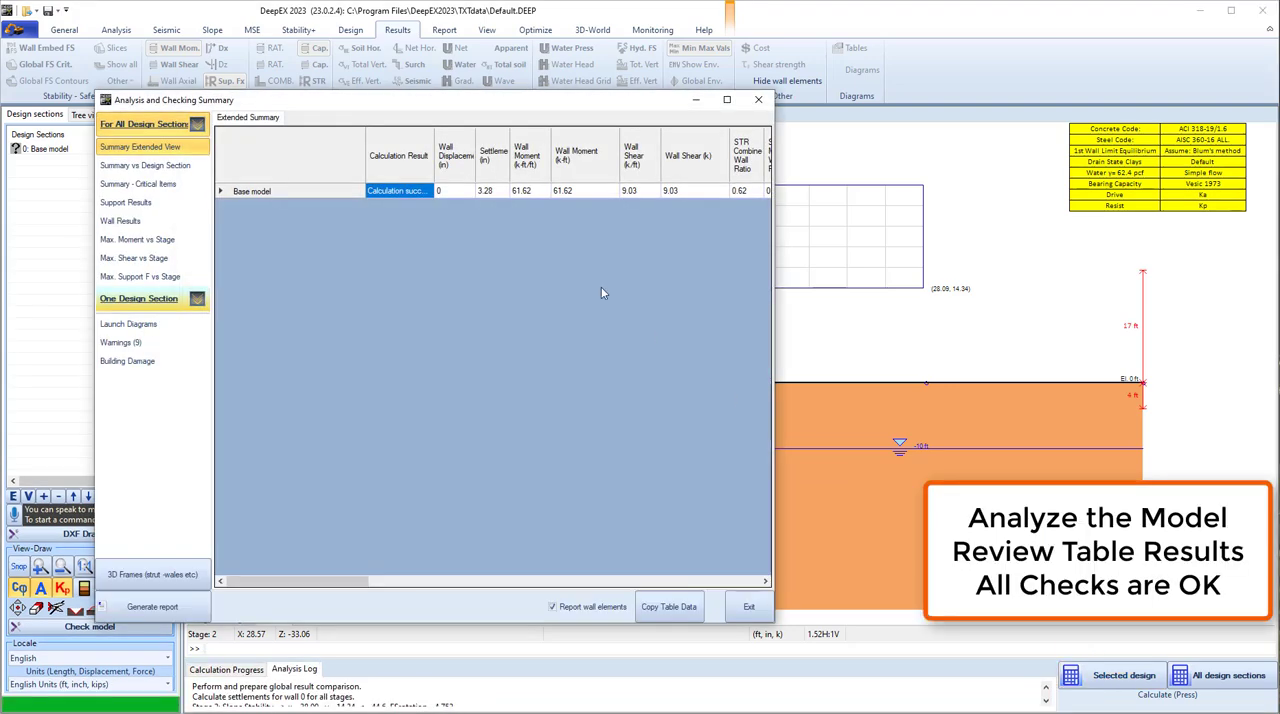
{"action": "left_click", "coordinate": [458, 195]}
{"action": "left_click_drag", "start_coordinate": [292, 583], "coordinate": [471, 589]}
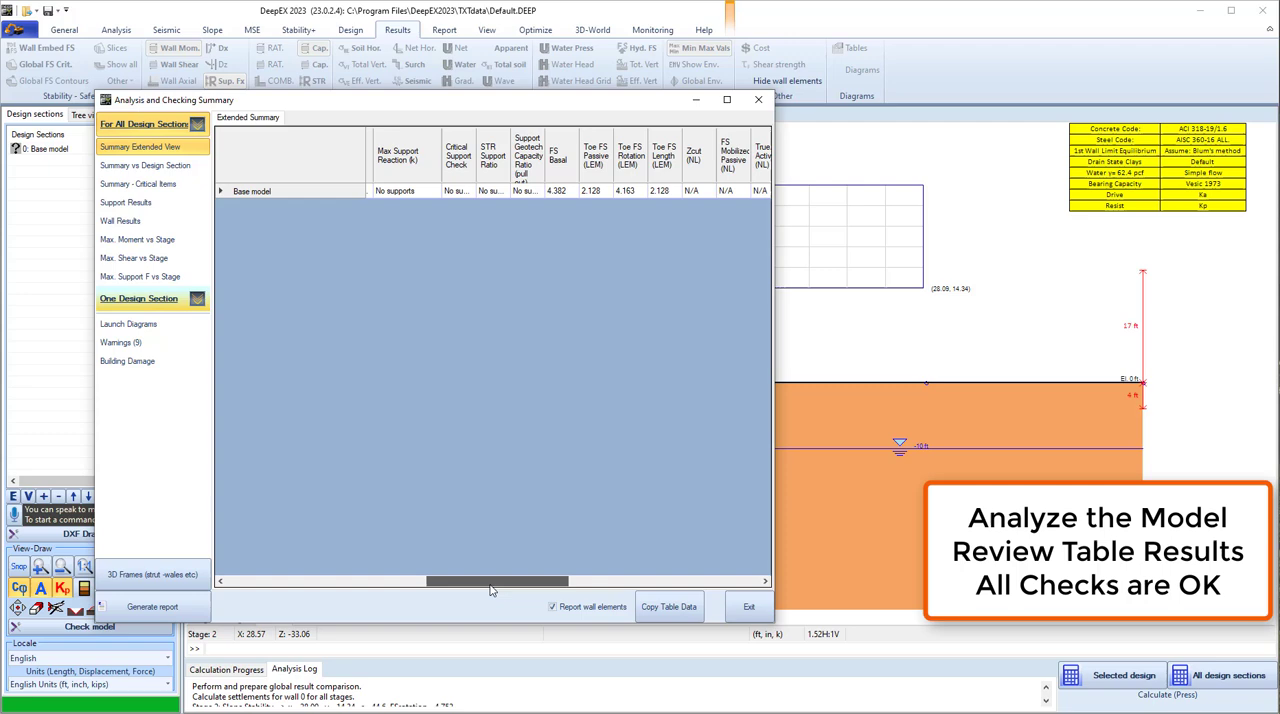
{"action": "left_click", "coordinate": [749, 607]}
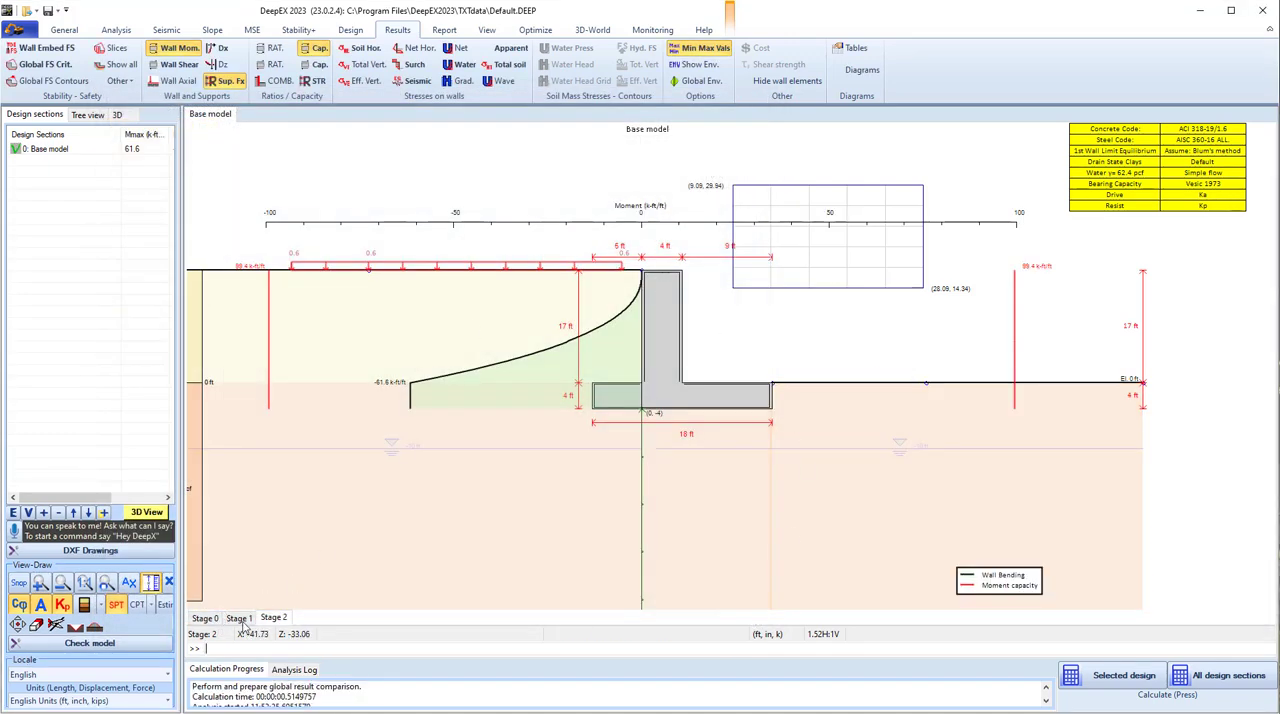
- Calculate the slope stability without wall analysis for the existing rectangle of centers
{"action": "scroll", "coordinate": [385, 513], "scroll_direction": "down", "scroll_amount": 1}
{"action": "scroll", "coordinate": [382, 513], "scroll_direction": "down", "scroll_amount": 1}
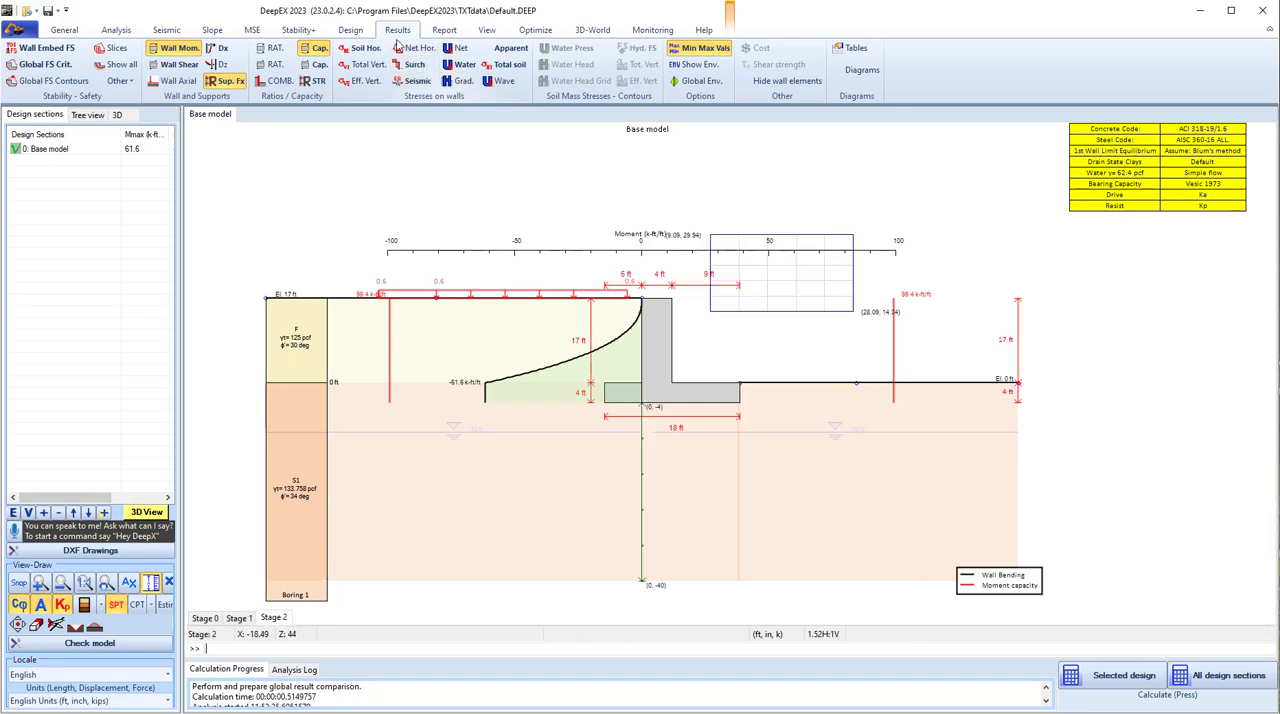
{"action": "left_click", "coordinate": [212, 30]}
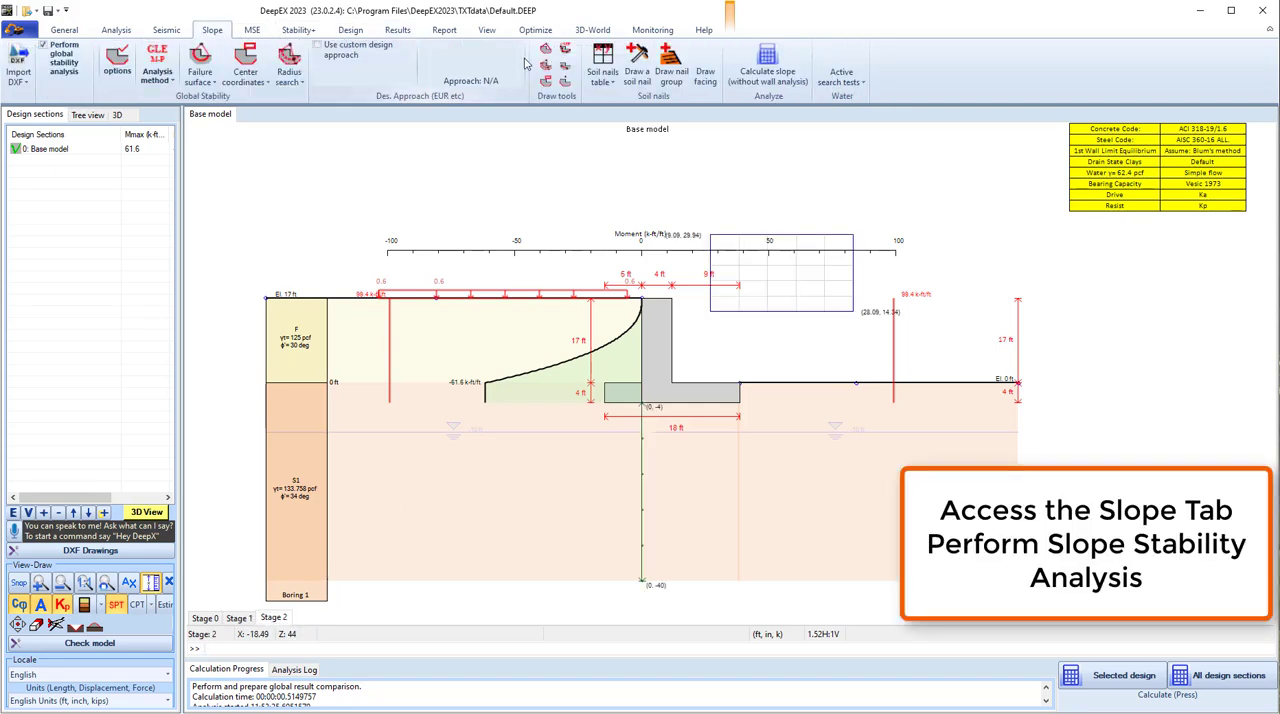
{"action": "left_click", "coordinate": [767, 68]}
{"action": "left_click", "coordinate": [691, 402]}
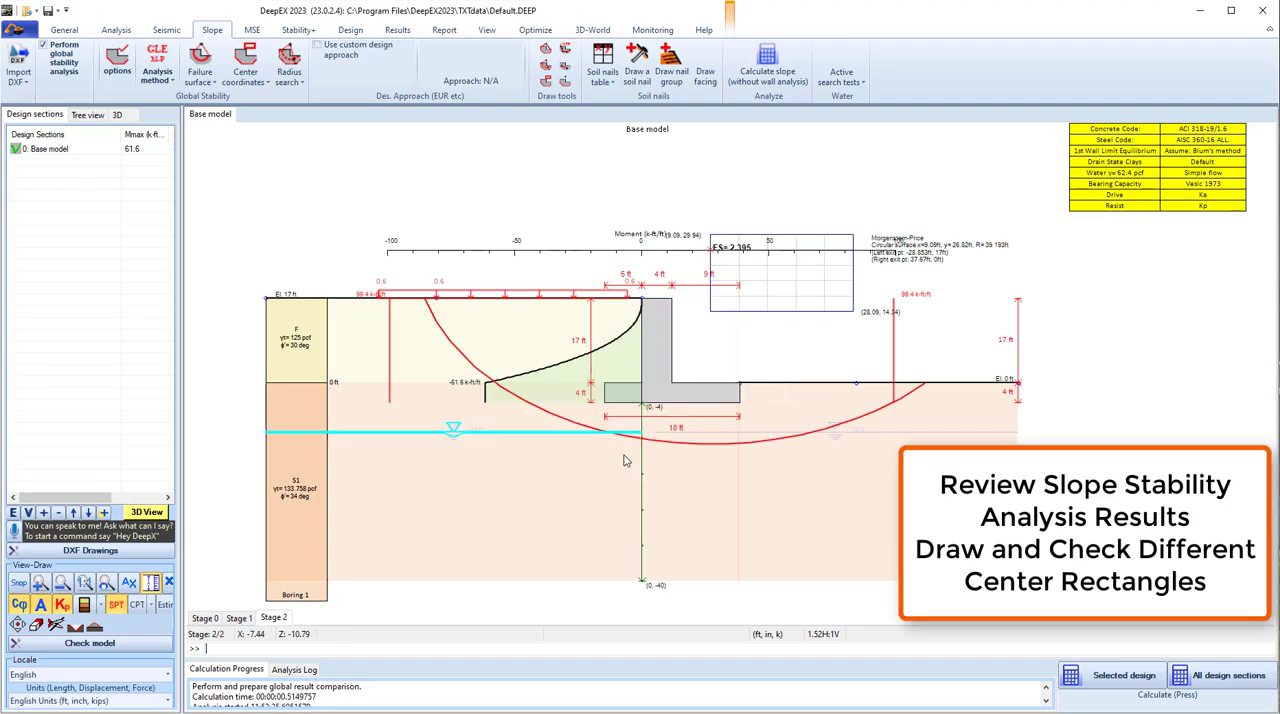
- Redraw the rectangle of centers from about (0.2, 35.4) to (14.0, 21.5) ft and recalculate the slope without wall analysis
{"action": "left_click", "coordinate": [545, 84]}
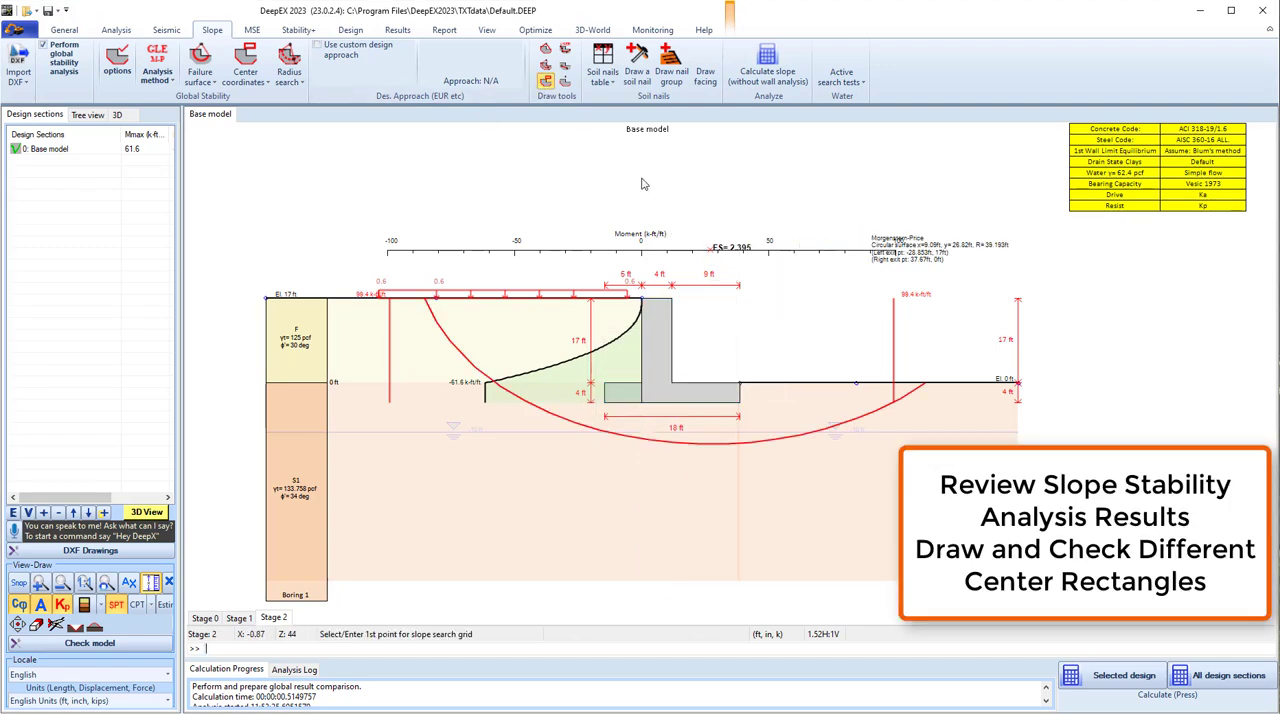
{"action": "left_click_drag", "start_coordinate": [643, 207], "coordinate": [747, 277]}
{"action": "left_click", "coordinate": [766, 60]}
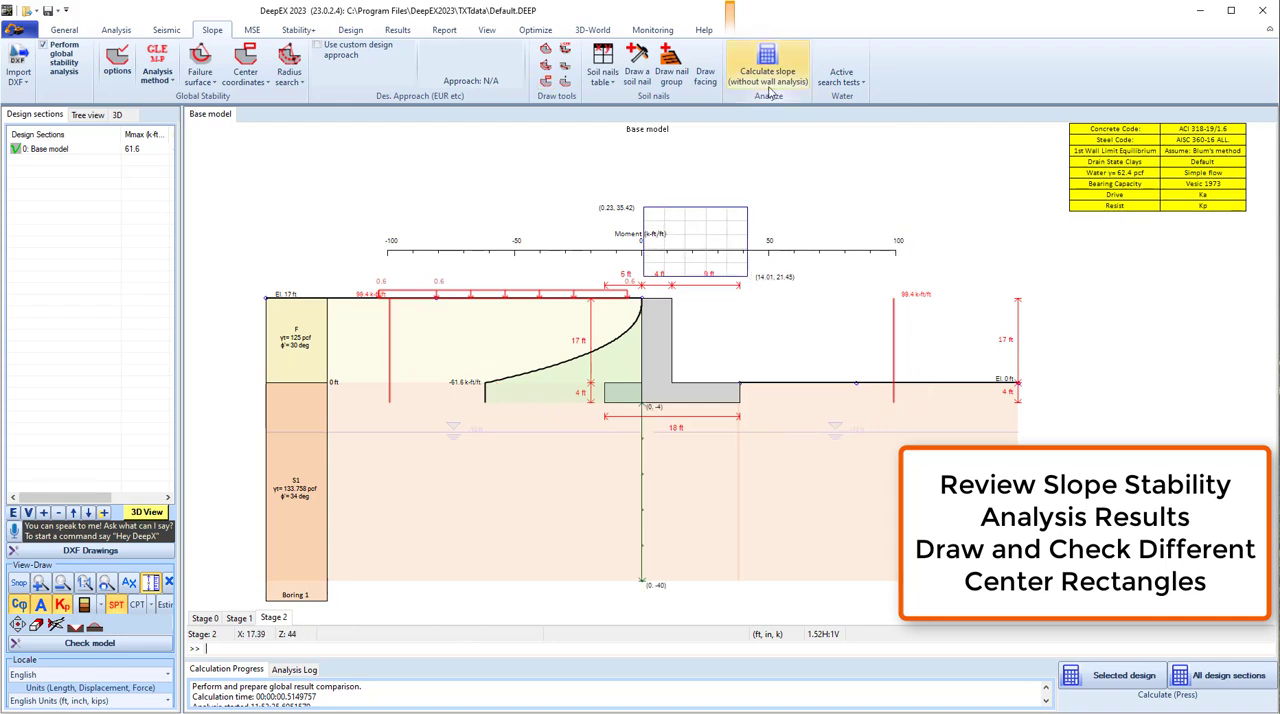
{"action": "left_click", "coordinate": [684, 404]}
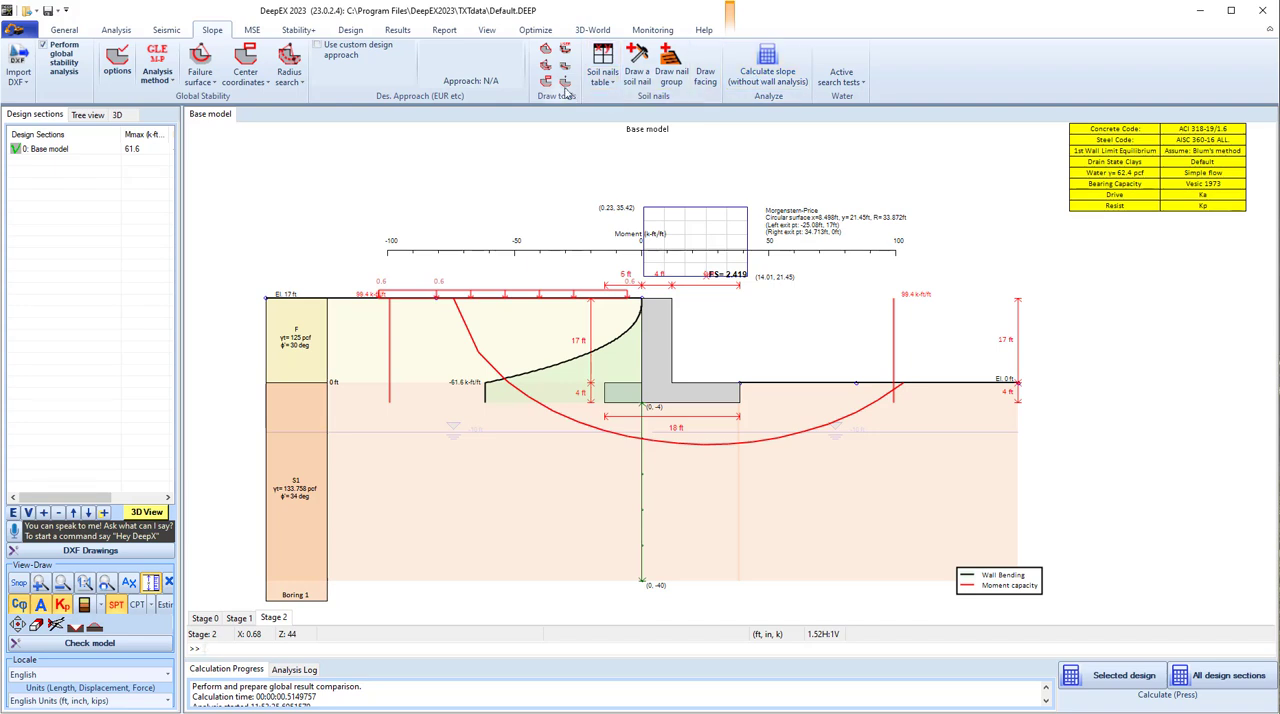
- Redraw the rectangle of centers from about (4.4, 31.1) to (21.9, 13.1) ft and recalculate the slope without wall analysis
{"action": "left_click_drag", "start_coordinate": [675, 229], "coordinate": [806, 317]}
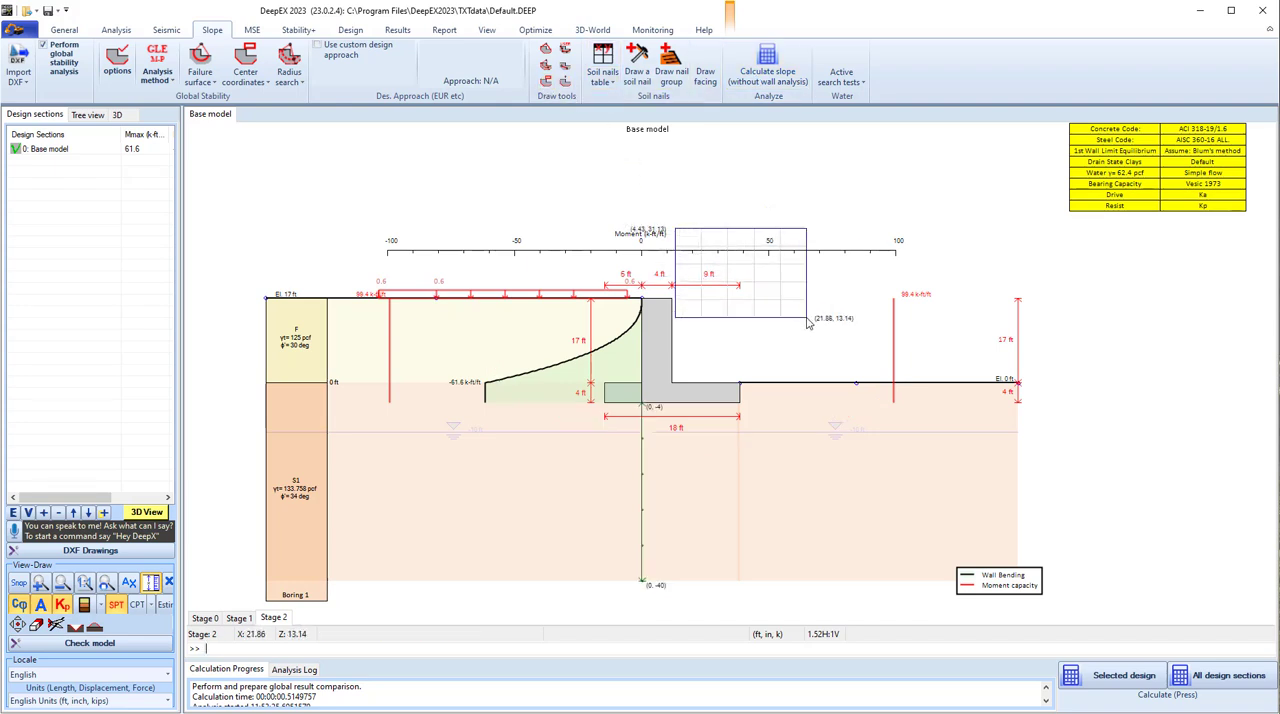
{"action": "left_click", "coordinate": [760, 78]}
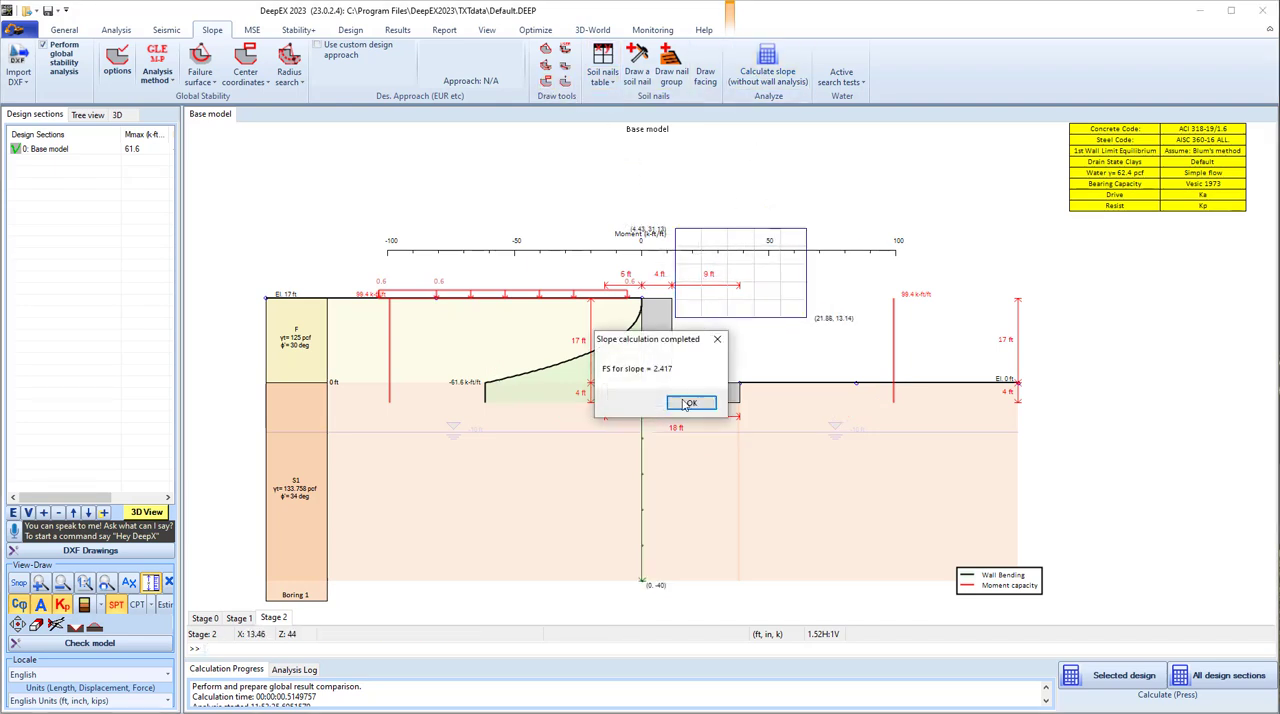
- Show the slope slices on the model and hide them, briefly display the global safety factor contours over the center grid, and hide them too
{"action": "left_click", "coordinate": [684, 404]}
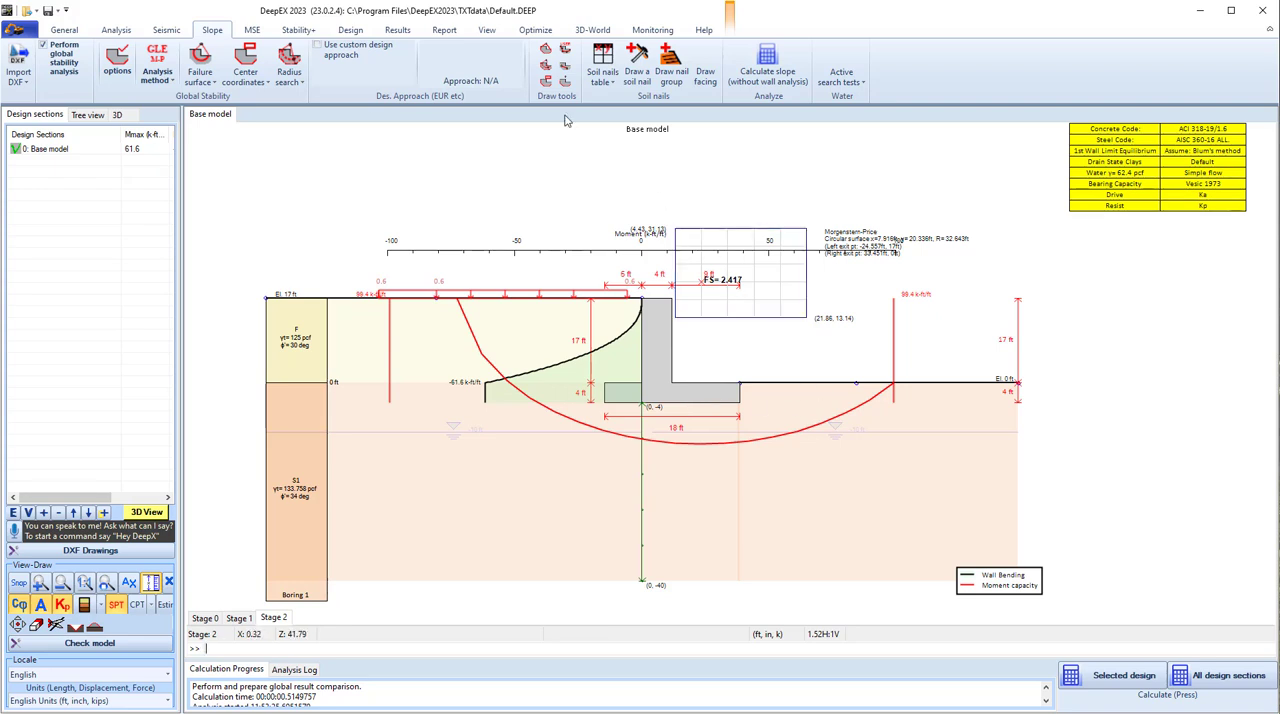
{"action": "left_click", "coordinate": [397, 29]}
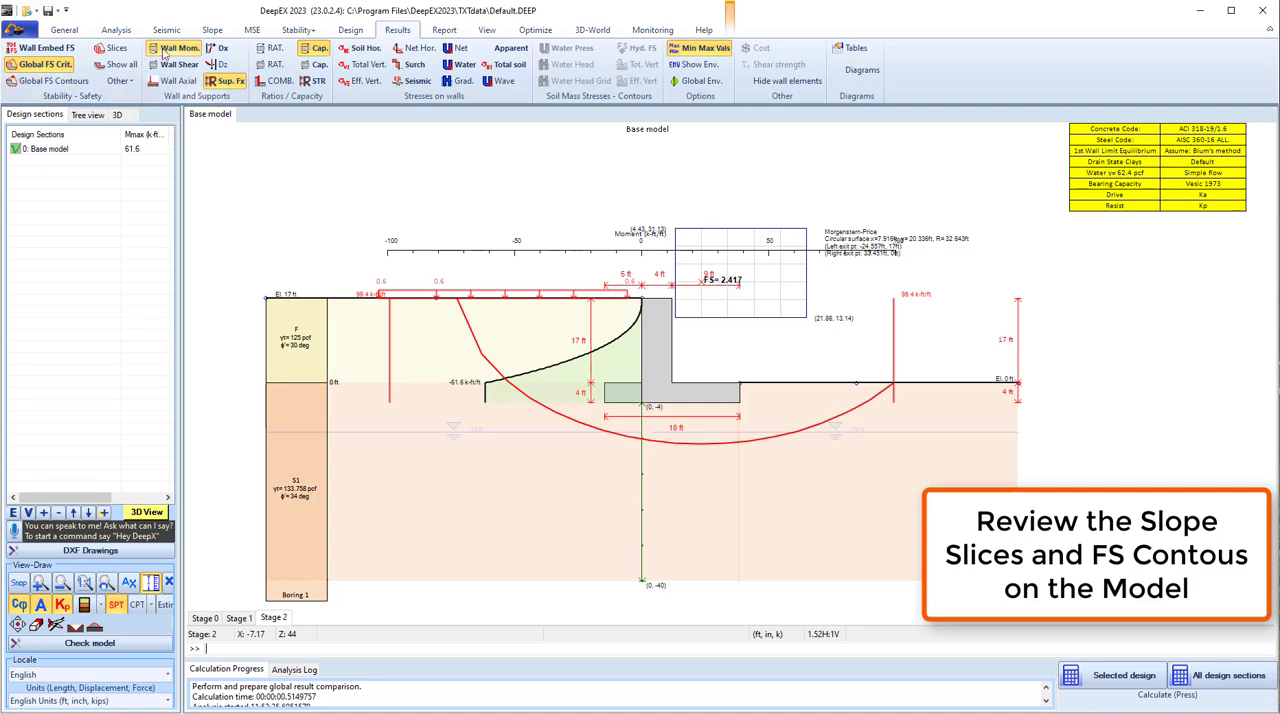
{"action": "left_click", "coordinate": [104, 49]}
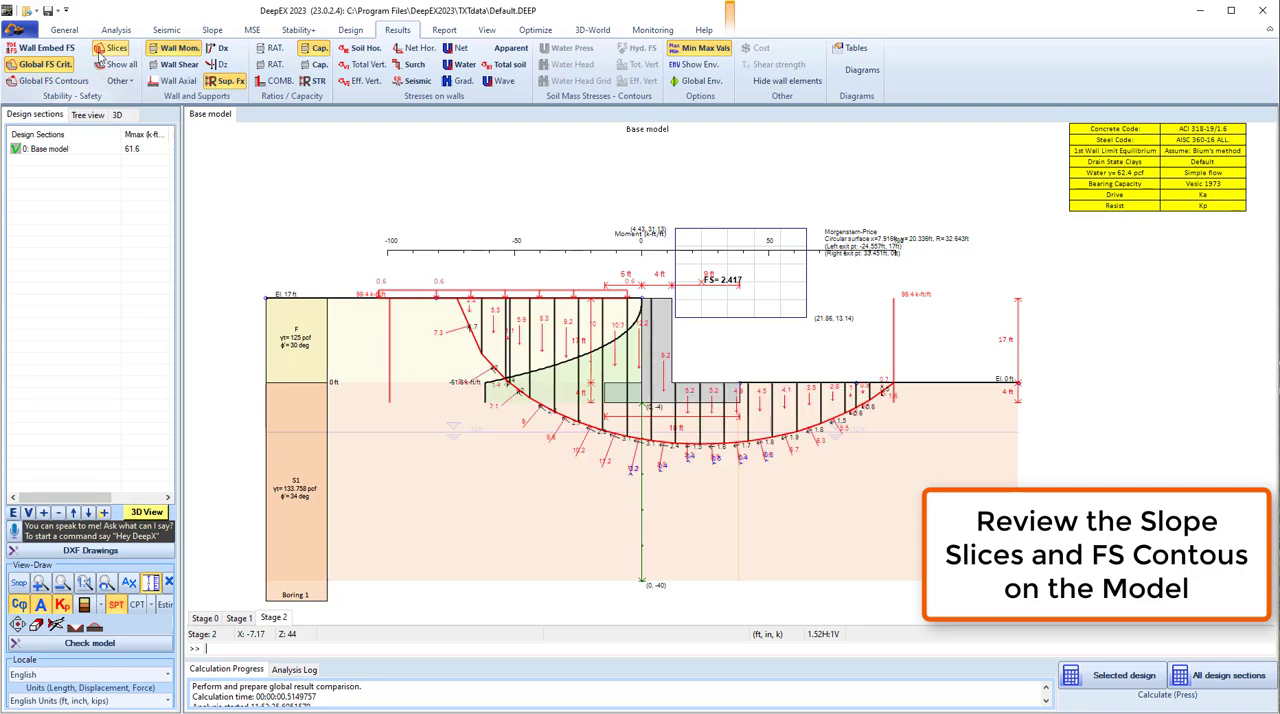
{"action": "left_click", "coordinate": [108, 48]}
{"action": "left_click", "coordinate": [48, 80]}
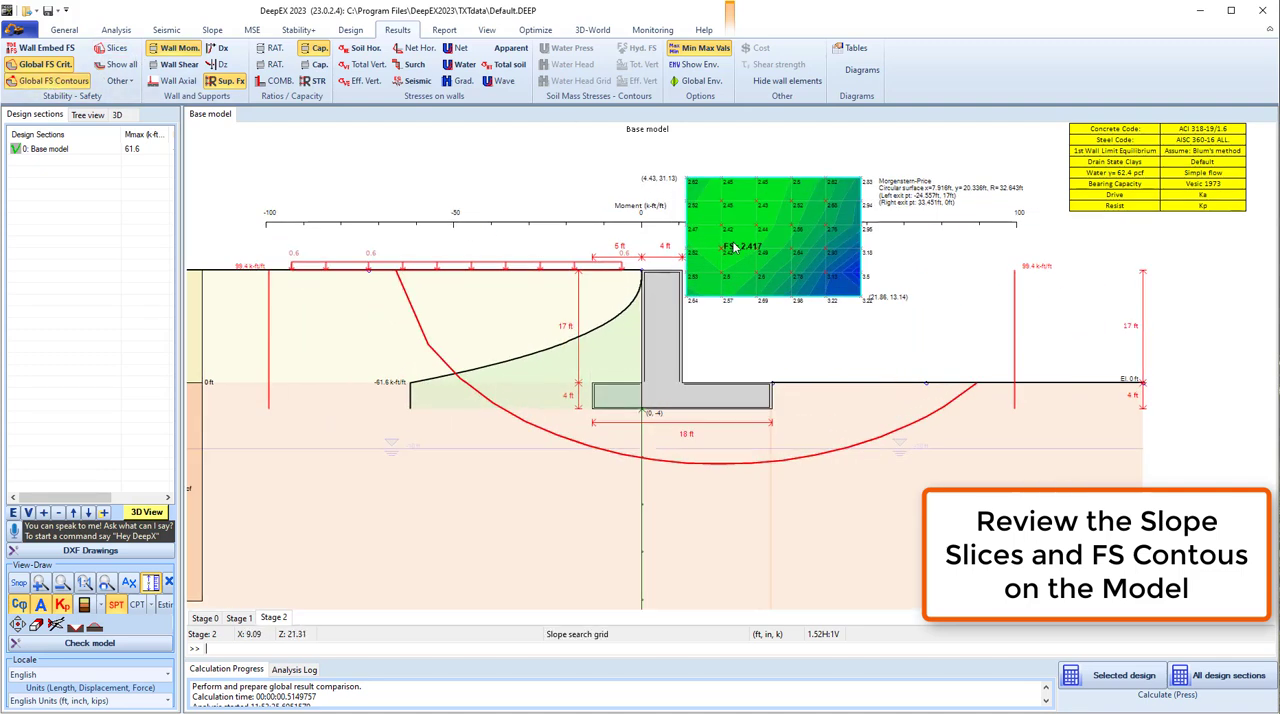
{"action": "scroll", "coordinate": [735, 247], "scroll_direction": "up", "scroll_amount": 1}
{"action": "left_click", "coordinate": [42, 84]}
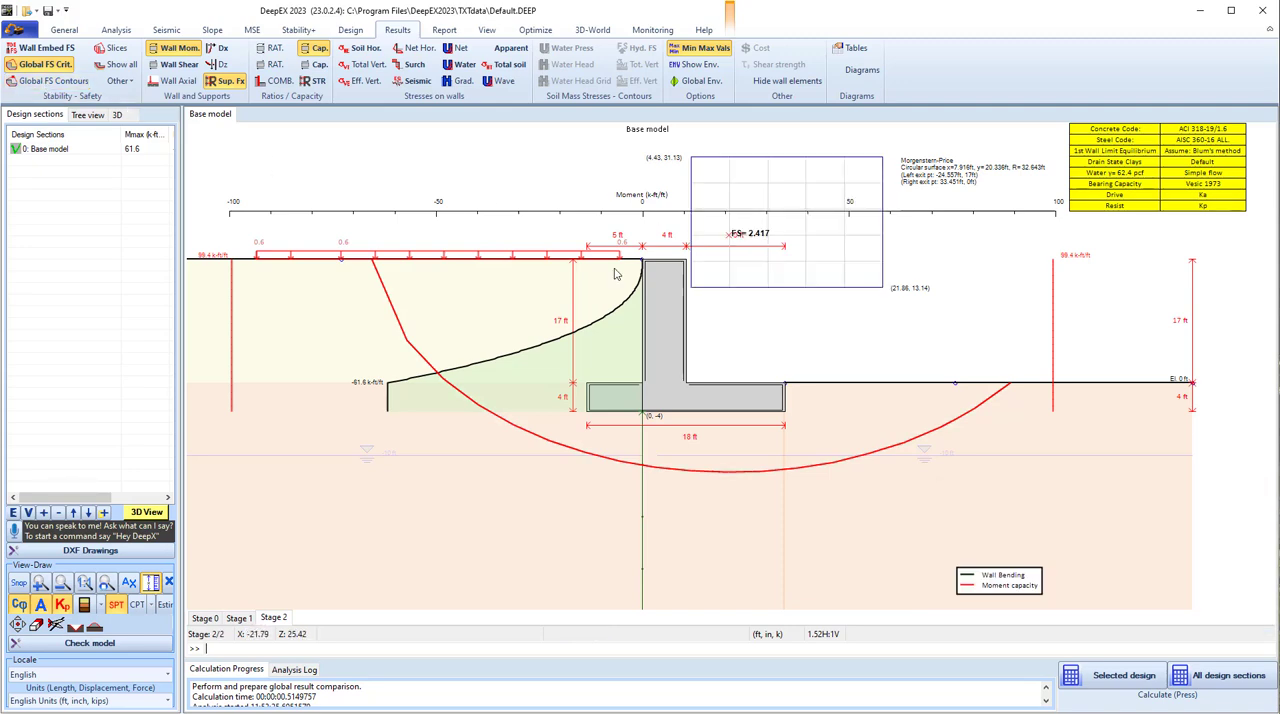
- Open the retaining wall's section data and review the stage results for sliding, overturning and bearing conditions
{"action": "double_click", "coordinate": [663, 340]}
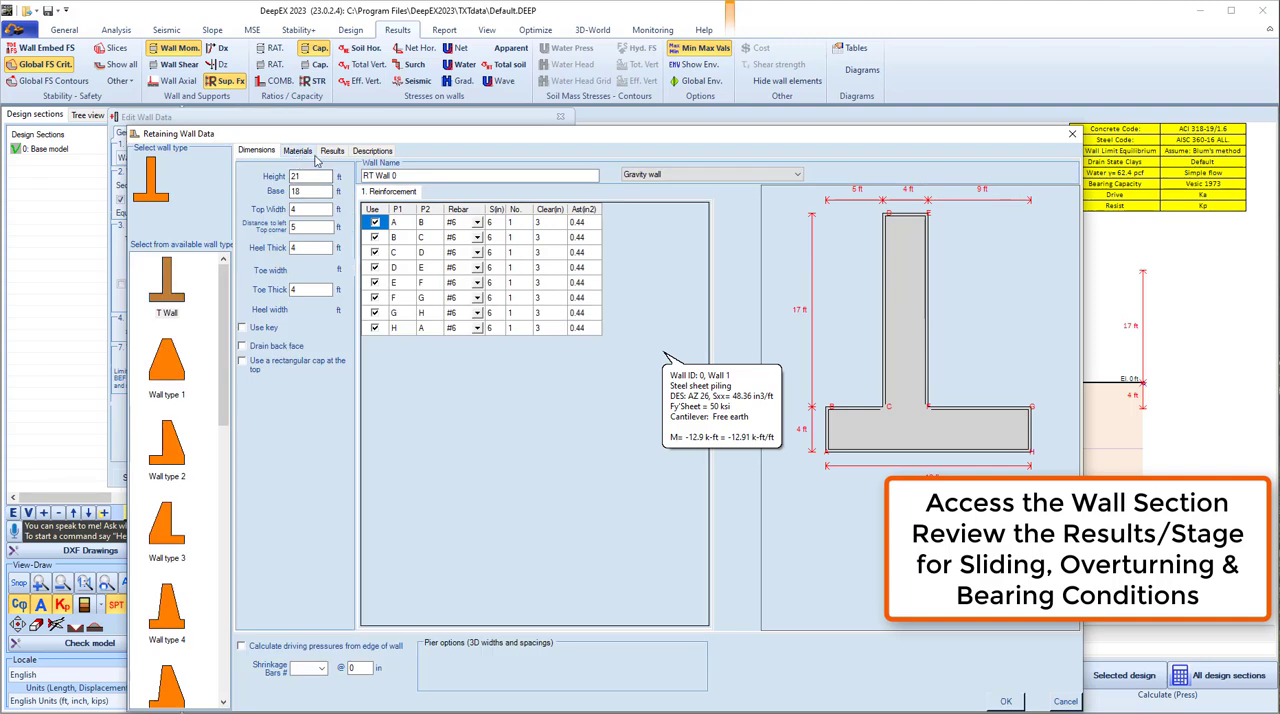
{"action": "left_click", "coordinate": [331, 151]}
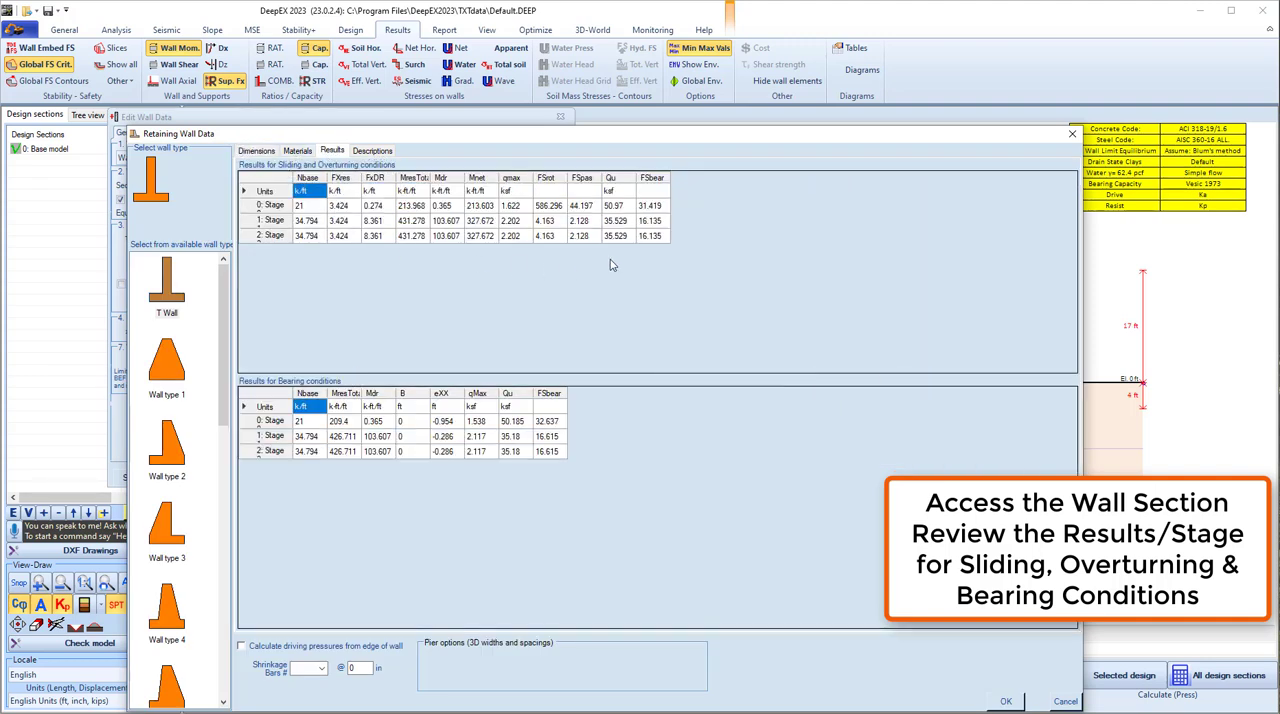